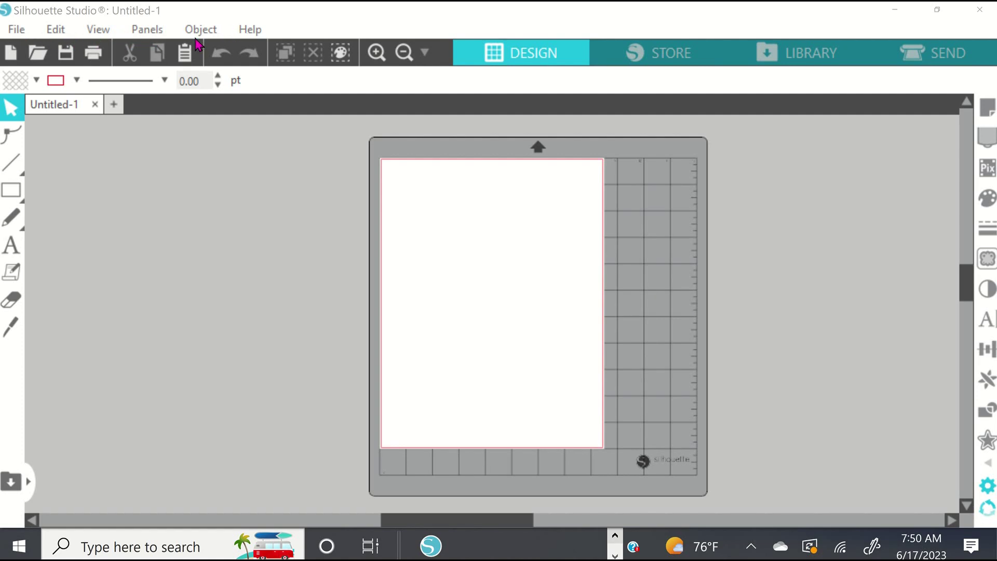
Open the Silhouette Studio user's manual and look through its chapters up to the table of contents
click(257, 29)
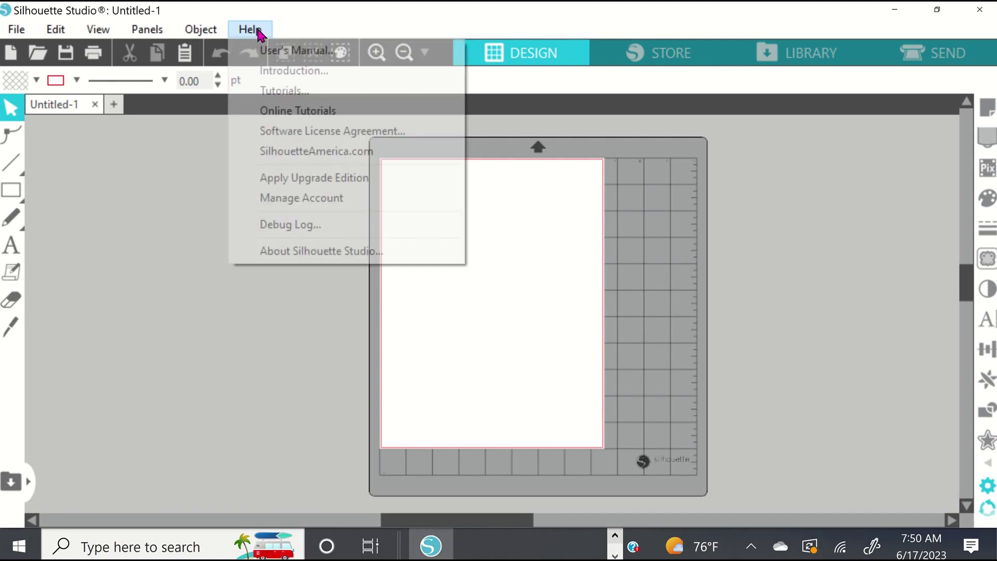
click(280, 52)
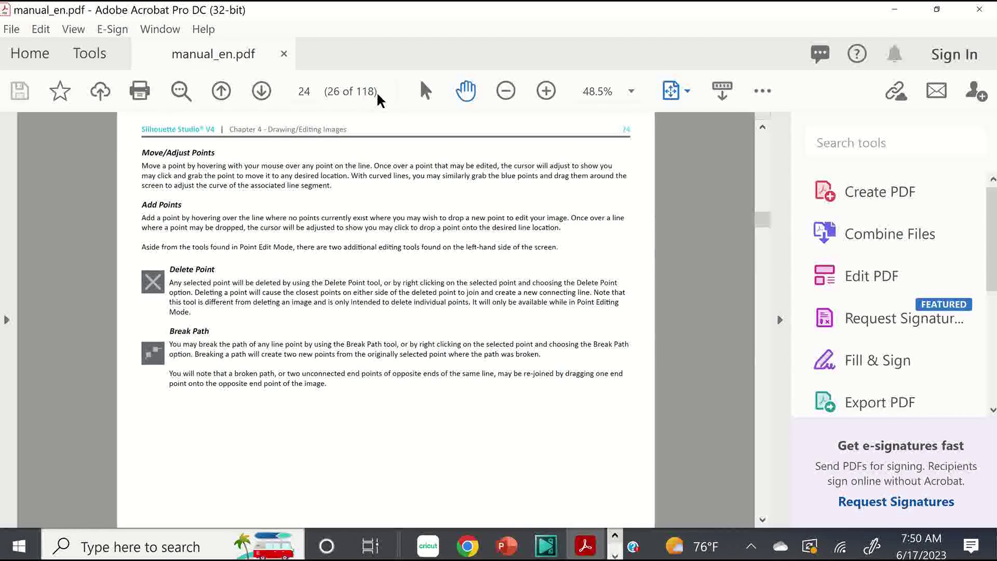
scroll(352, 253, down, 6)
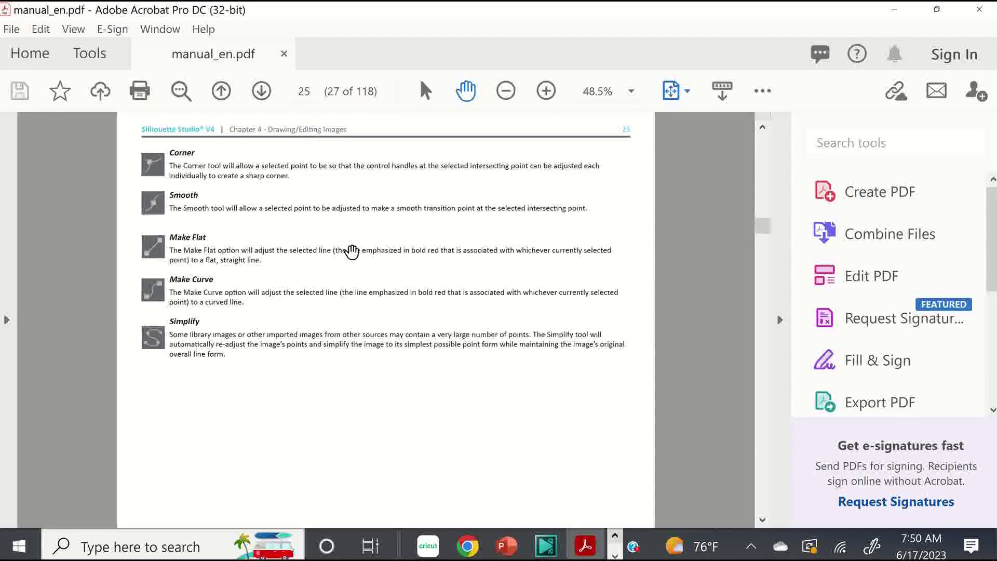
scroll(352, 252, down, 12)
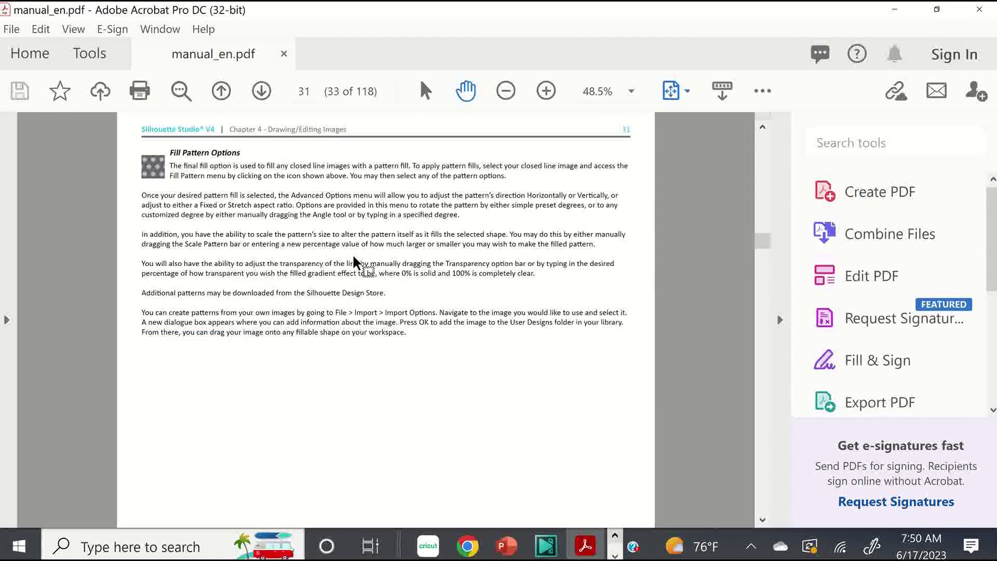
scroll(357, 258, down, 12)
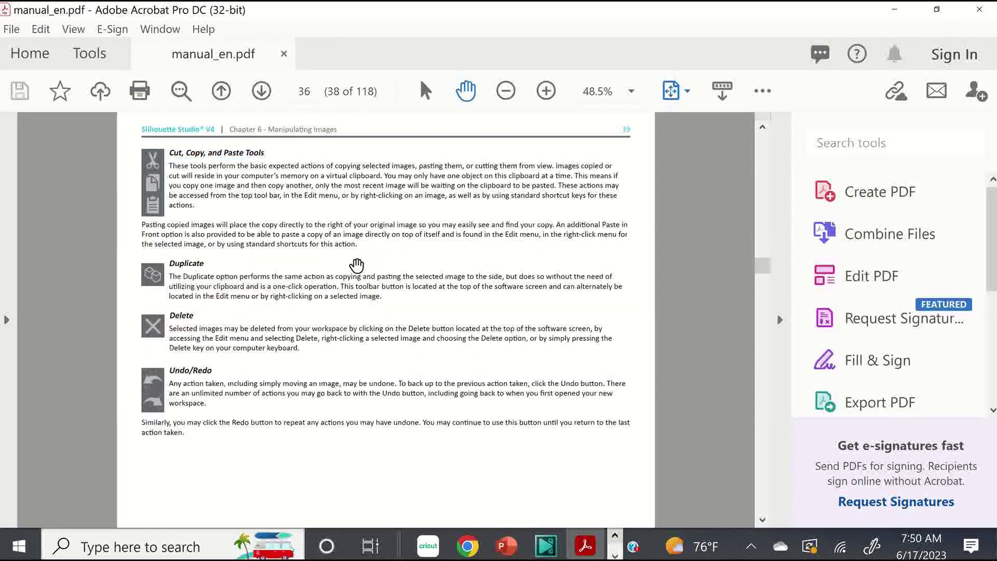
scroll(357, 265, down, 6)
scroll(342, 257, up, 18)
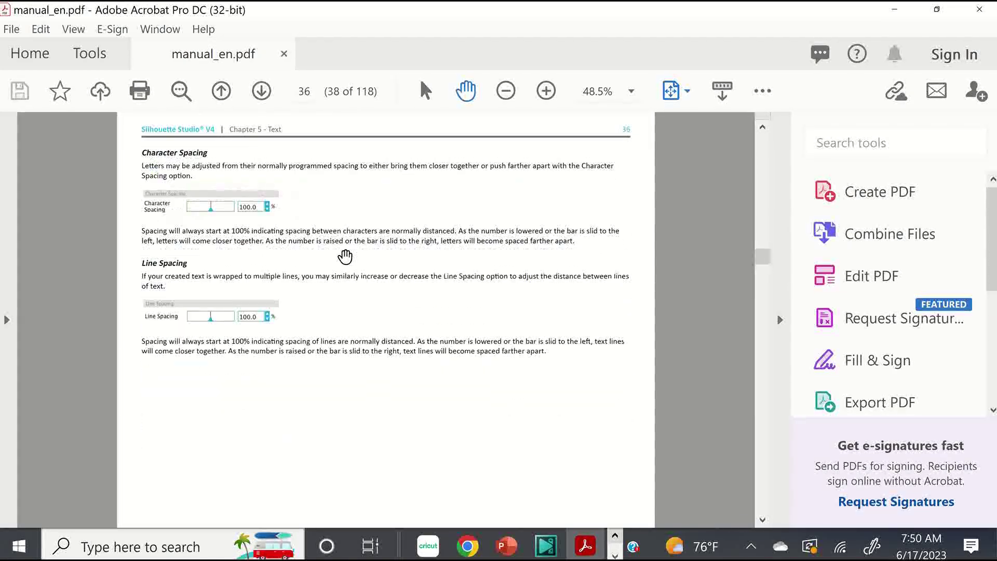
scroll(338, 253, up, 20)
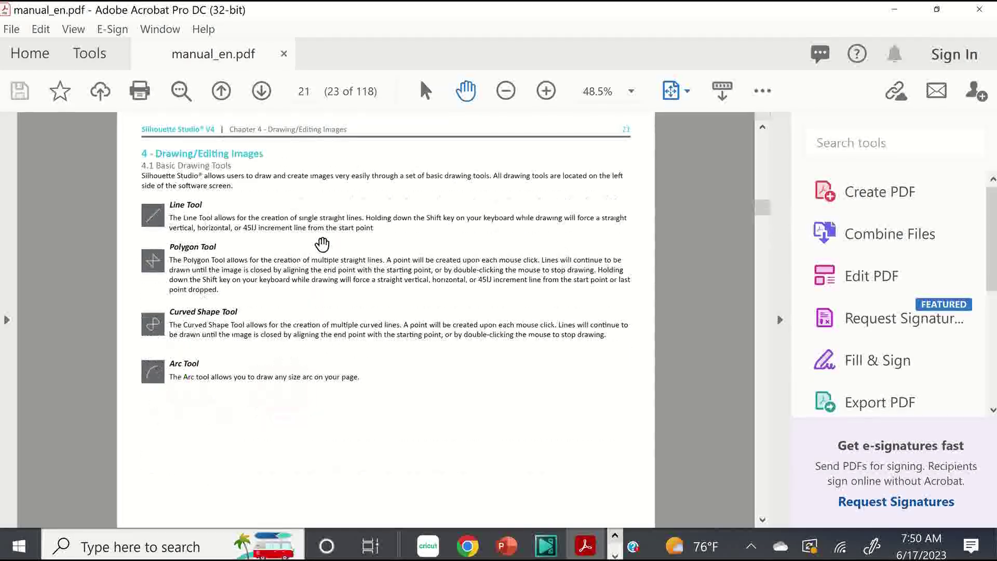
scroll(320, 244, up, 20)
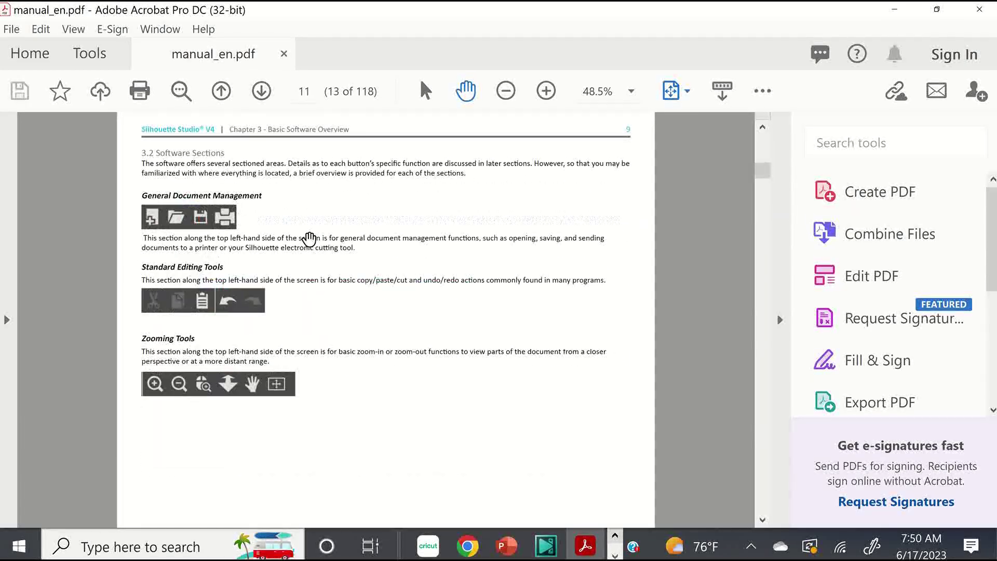
scroll(303, 237, up, 10)
scroll(299, 236, down, 3)
scroll(299, 236, up, 2)
scroll(299, 236, down, 2)
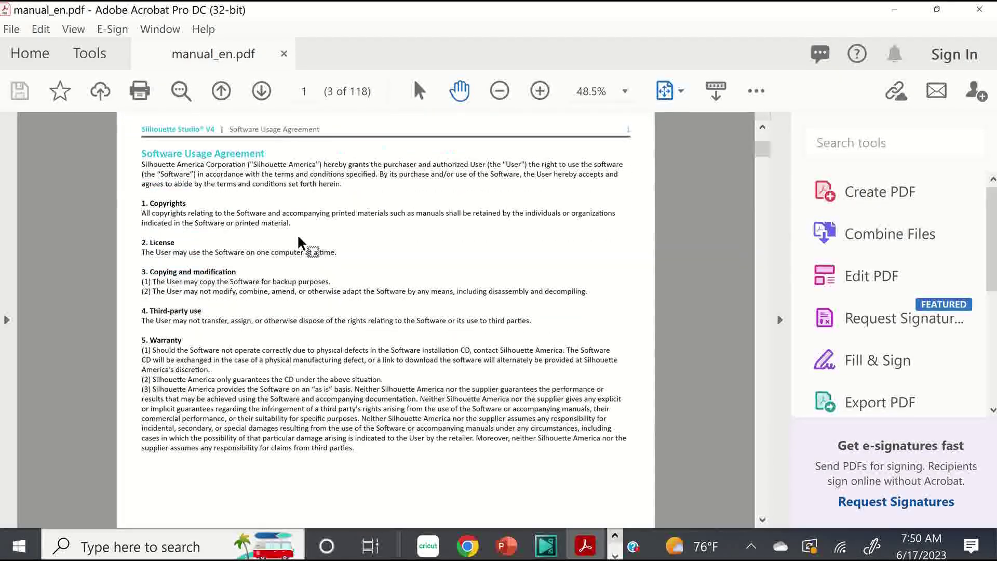
scroll(299, 236, up, 2)
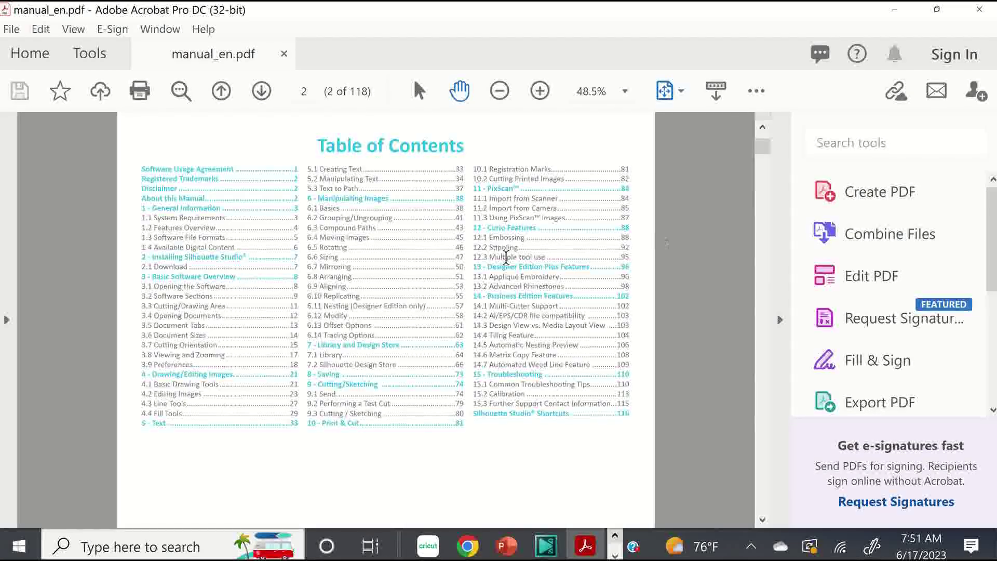
Examine the manual's closing pages, from the keyboard shortcuts list back to the support contact and calibration sections
drag(761, 147, 772, 540)
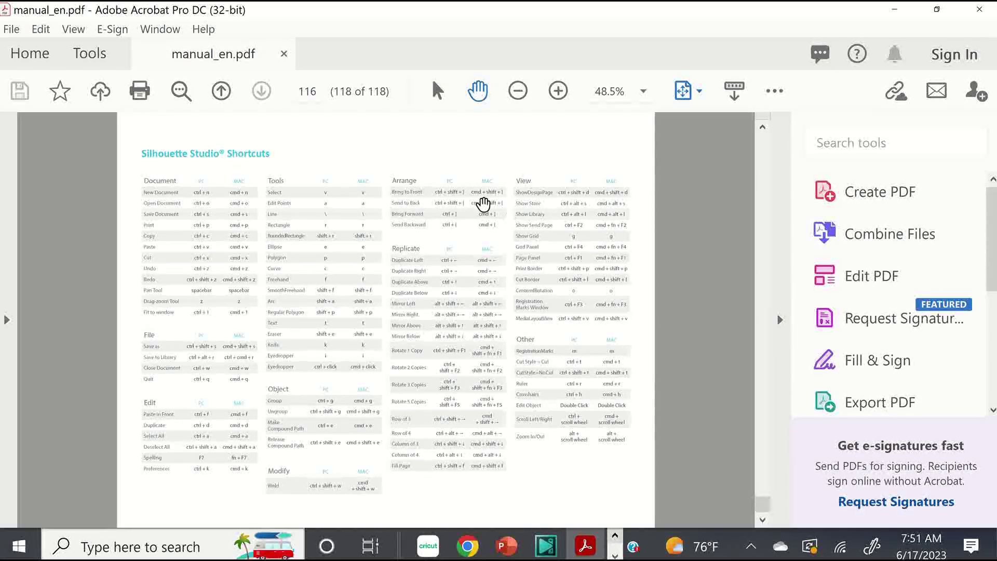
scroll(272, 237, up, 3)
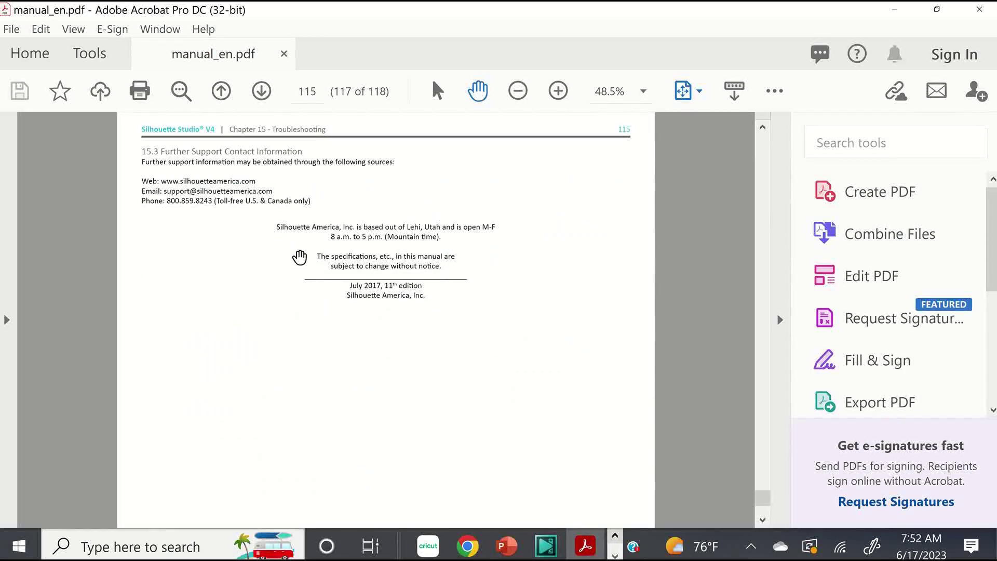
scroll(299, 255, up, 5)
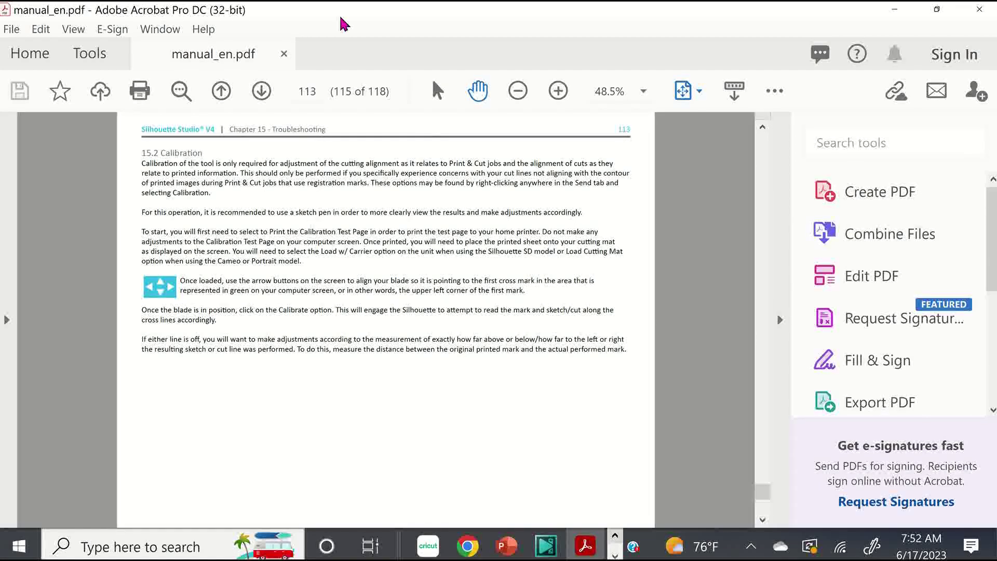
Close the manual and Acrobat, and return to the blank design in Silhouette Studio
click(284, 54)
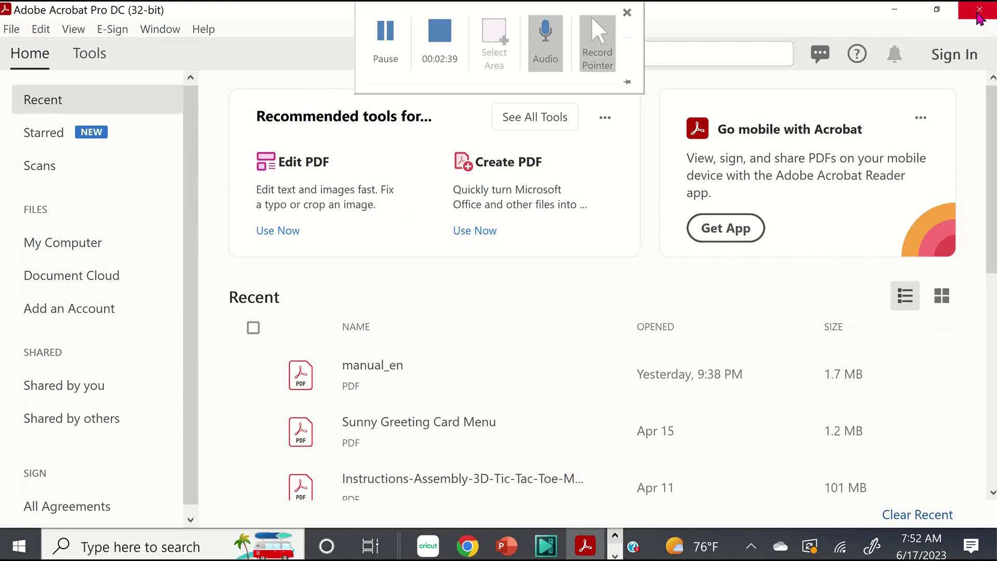
click(590, 16)
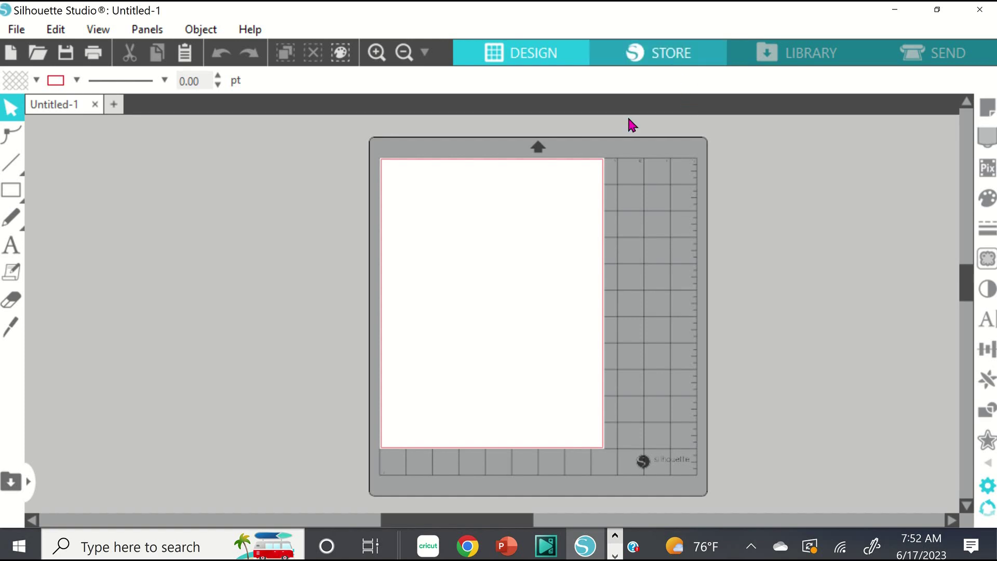
click(615, 539)
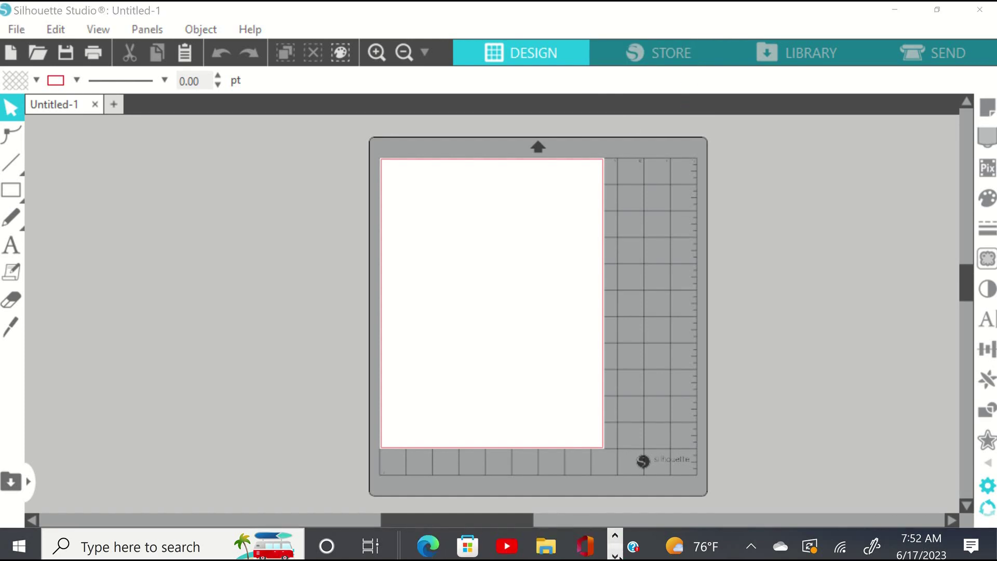
click(614, 555)
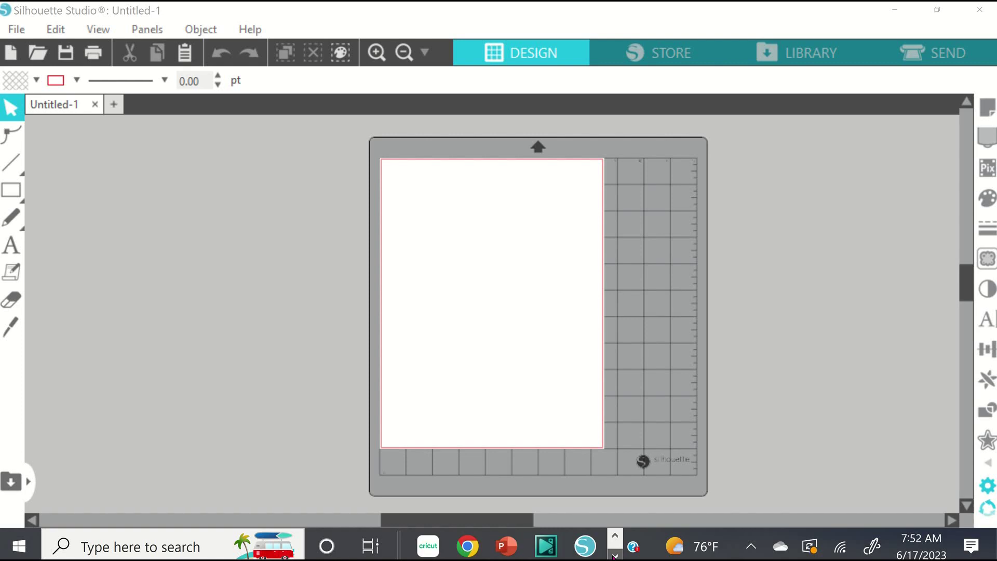
click(585, 545)
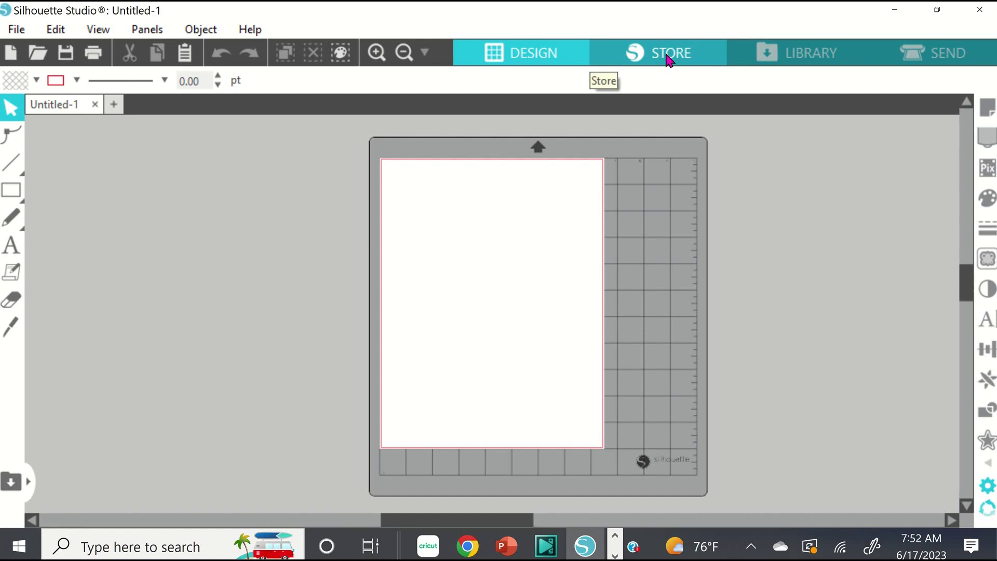
Open the Cameo folder of free-with-machine designs in the library and look through all its designs
click(812, 62)
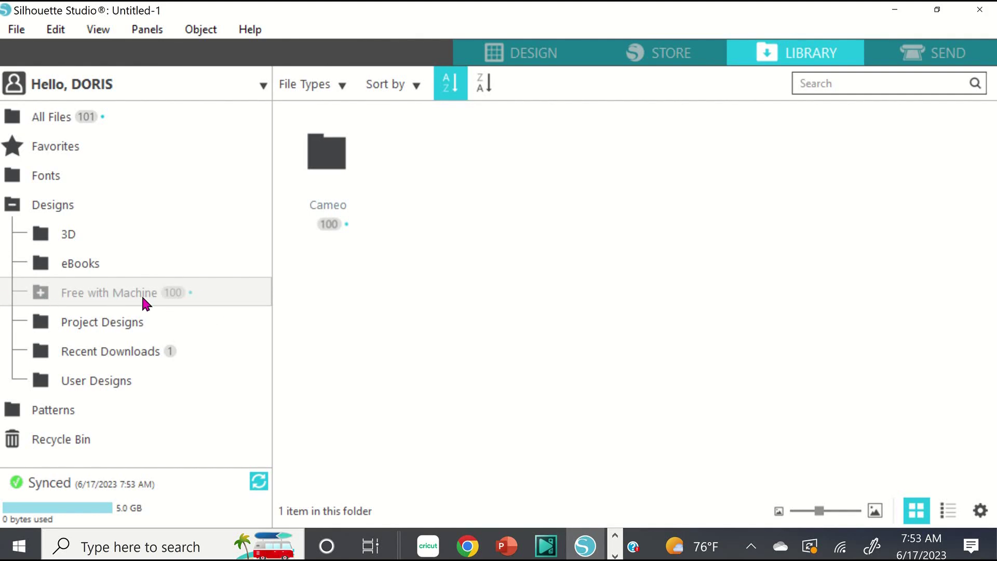
click(338, 156)
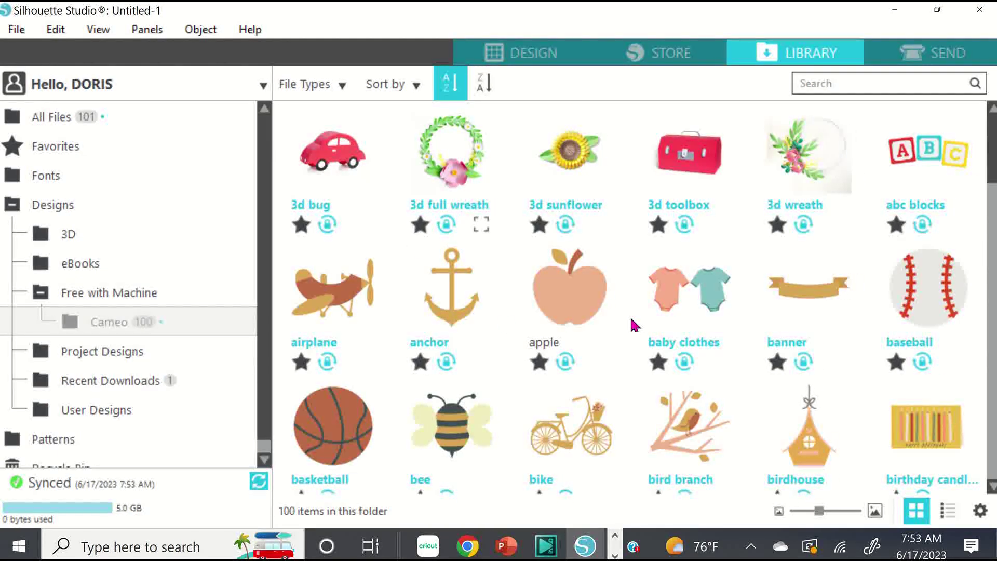
scroll(634, 329, down, 10)
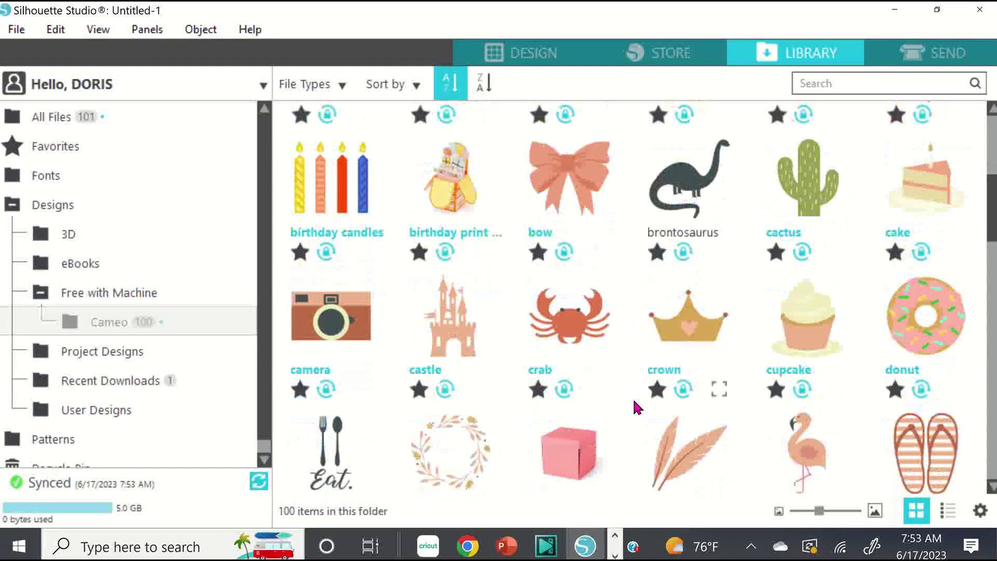
scroll(637, 404, down, 8)
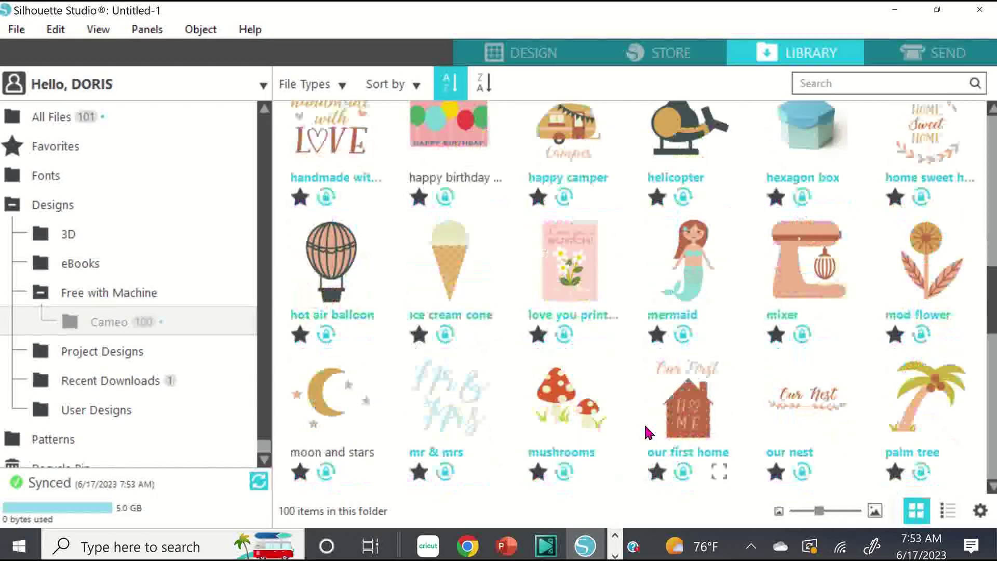
scroll(648, 439, down, 3)
scroll(652, 438, down, 10)
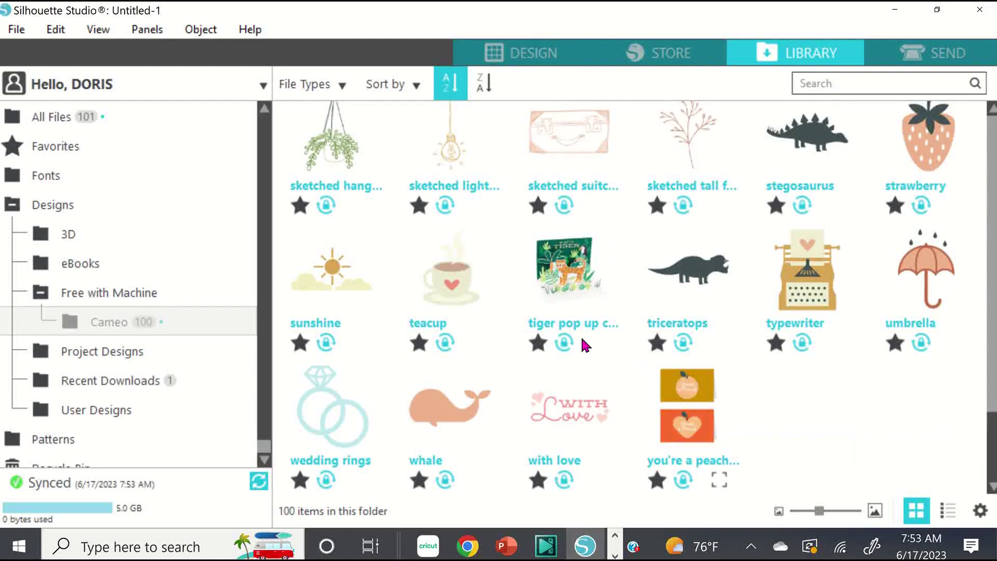
scroll(592, 343, up, 10)
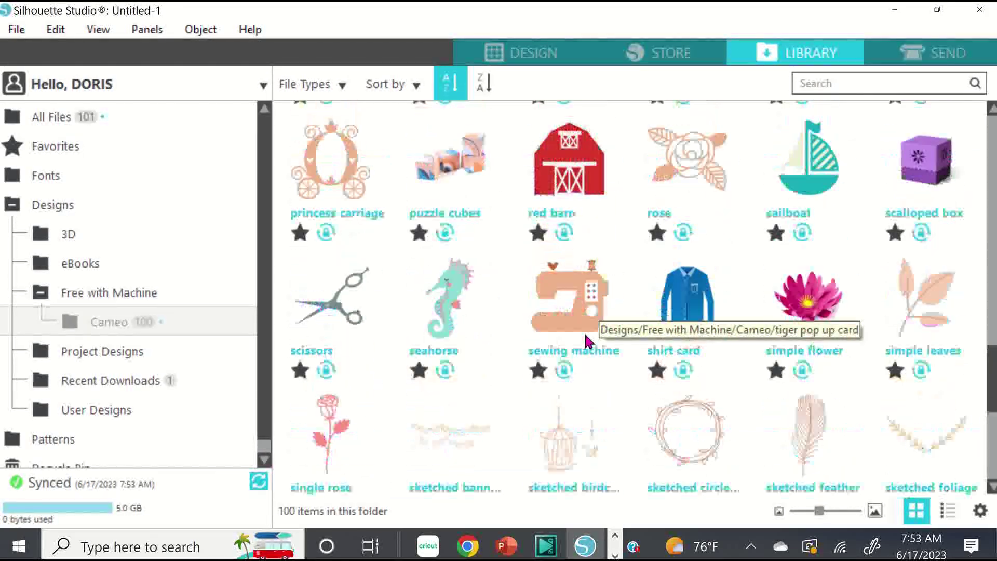
scroll(584, 340, up, 12)
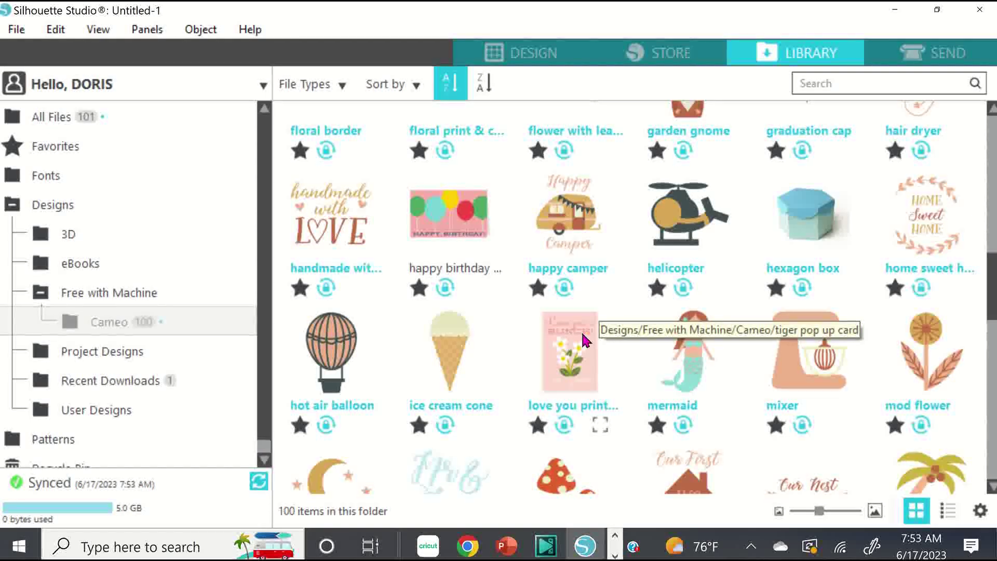
scroll(584, 340, up, 12)
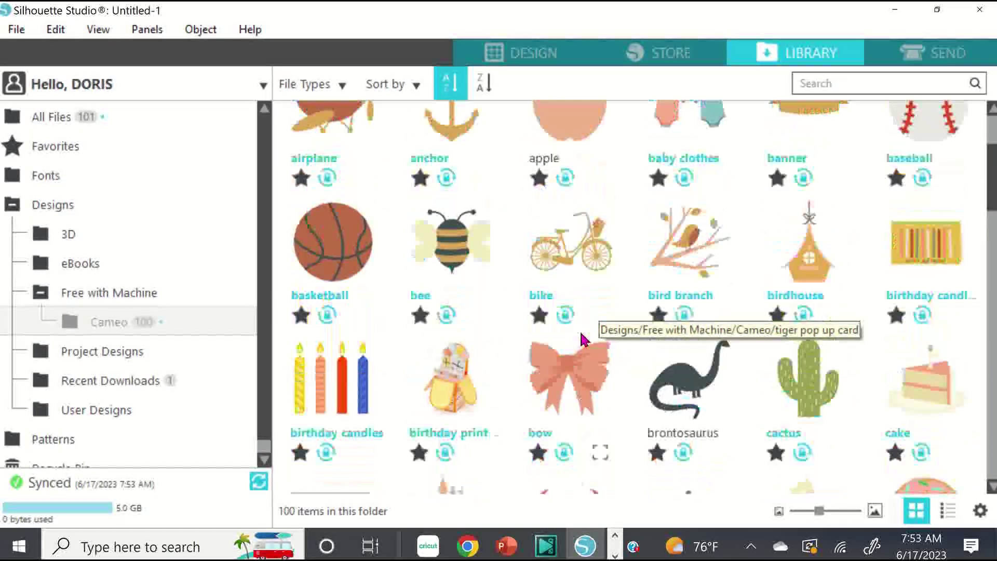
scroll(582, 339, up, 1)
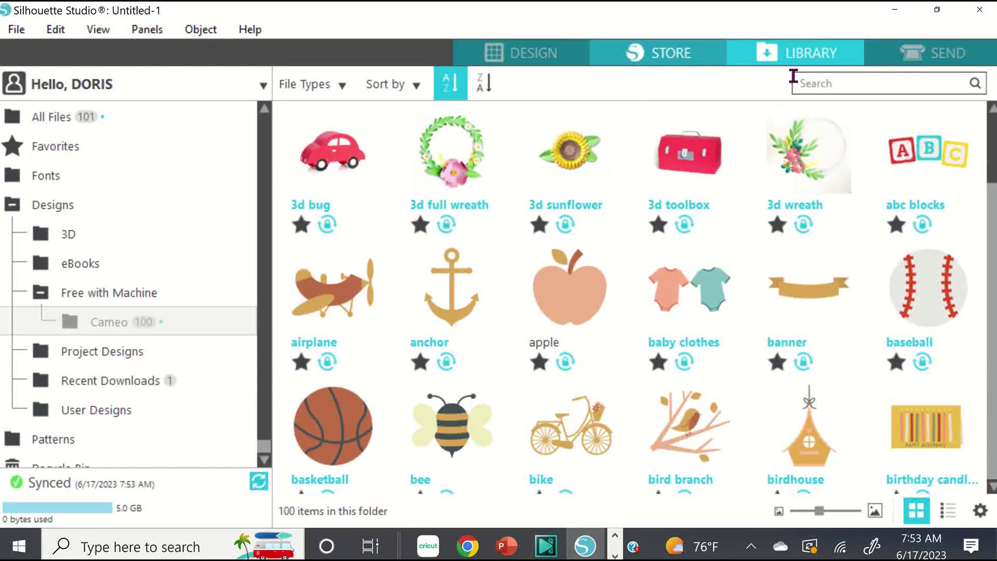
View the cut settings used for sending the job to the machine, and return to the design workspace
click(946, 50)
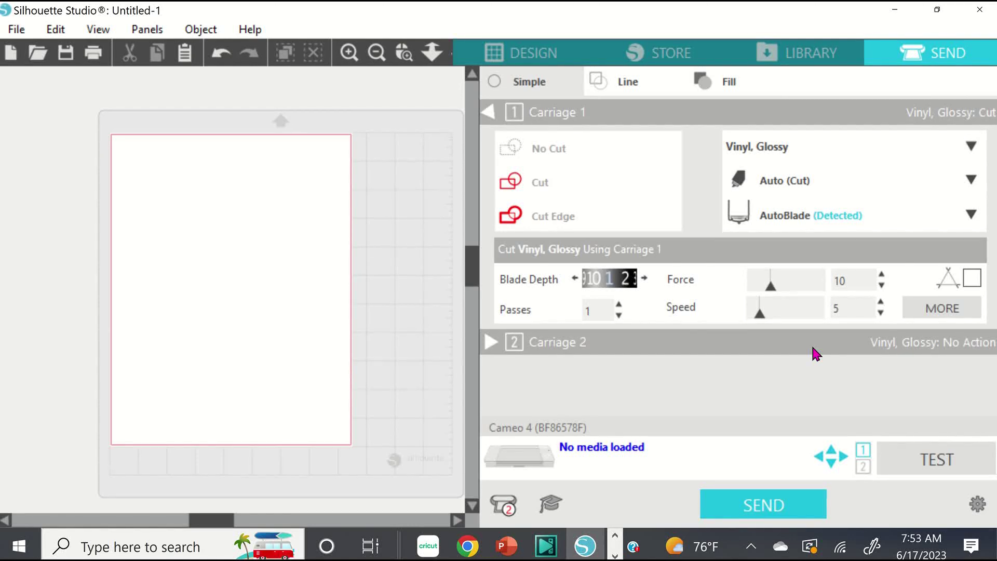
click(527, 54)
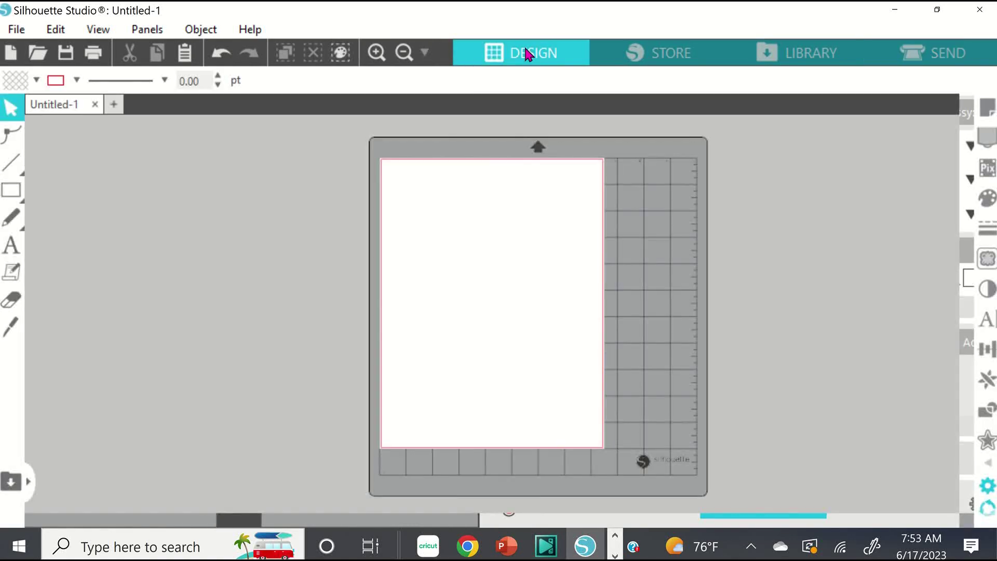
click(680, 59)
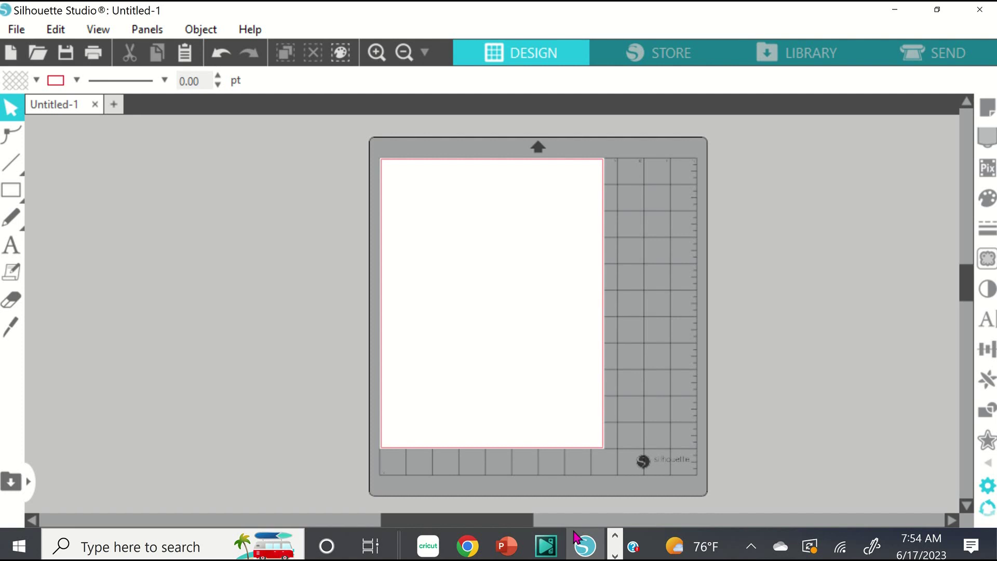
click(616, 541)
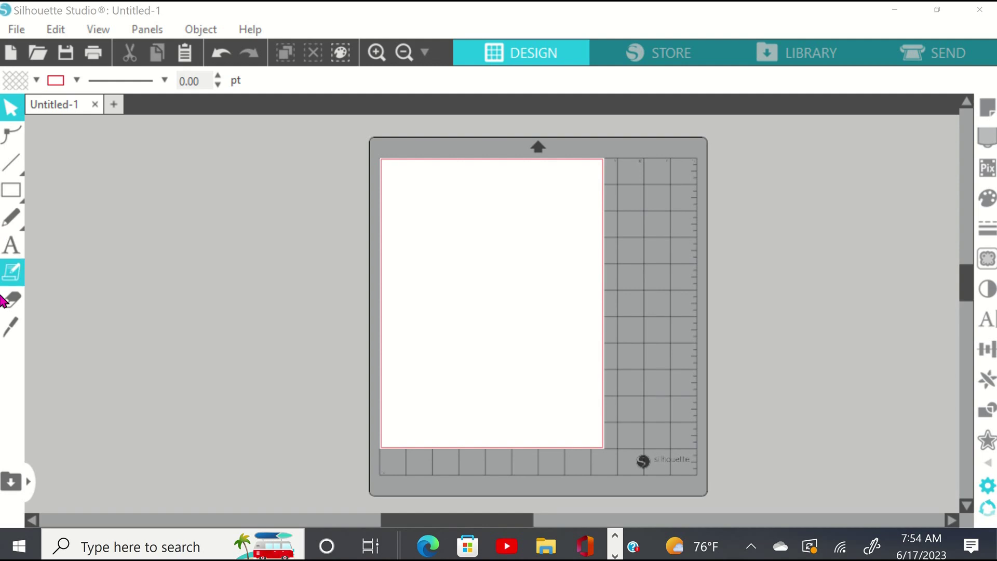
Add a text object reading "CANDORIS" in the upper-left area of the page
click(13, 254)
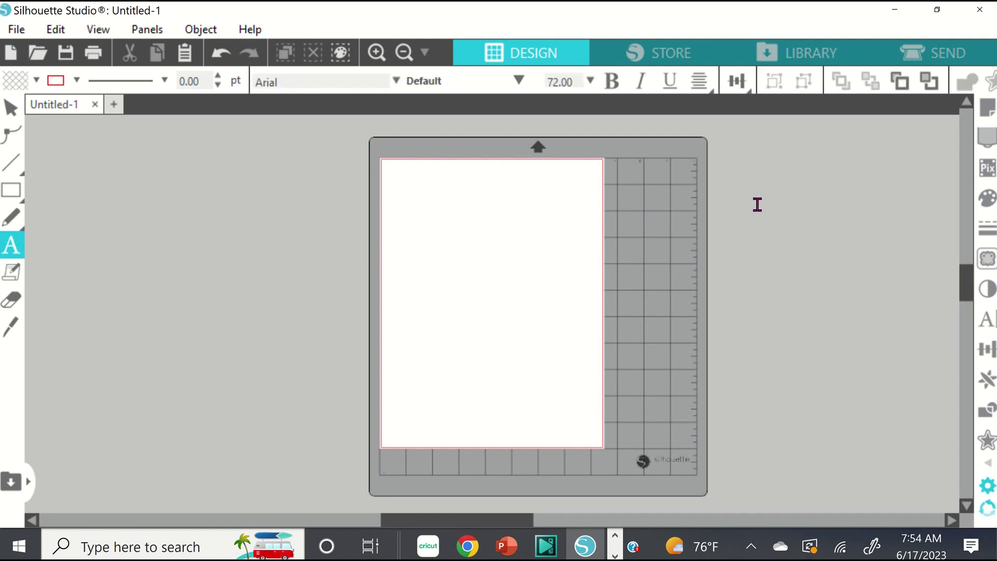
click(410, 206)
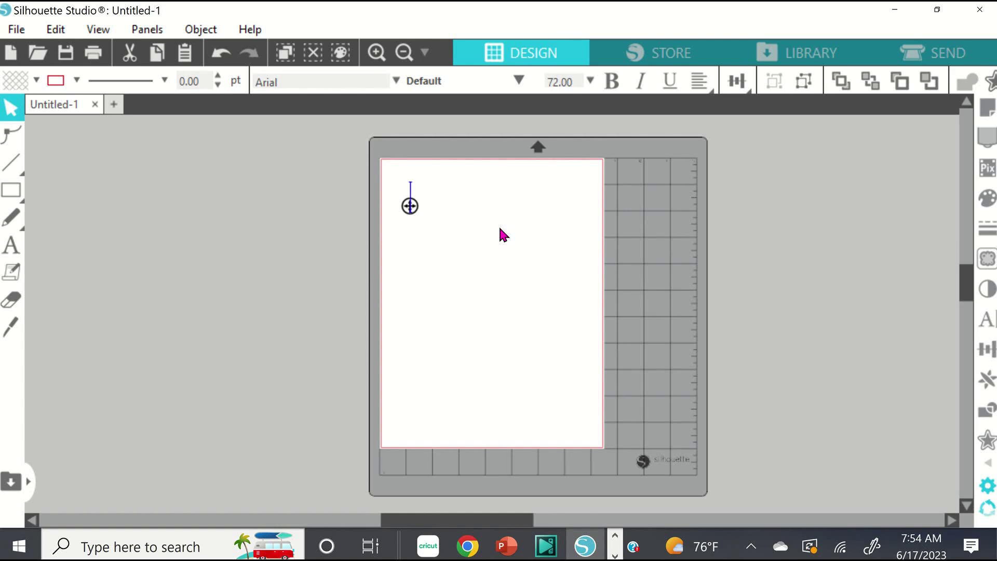
text(a)
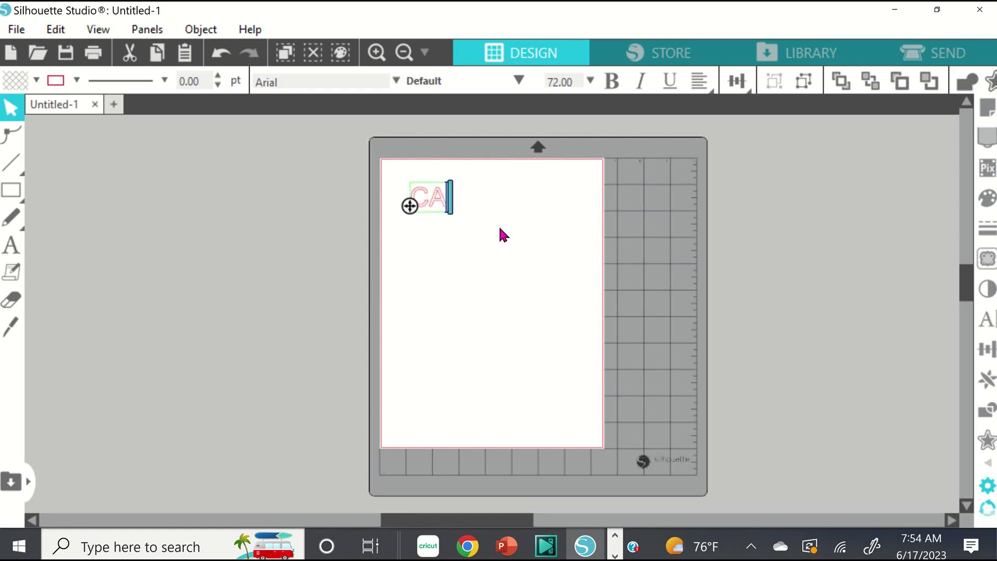
text(ANDORIS)
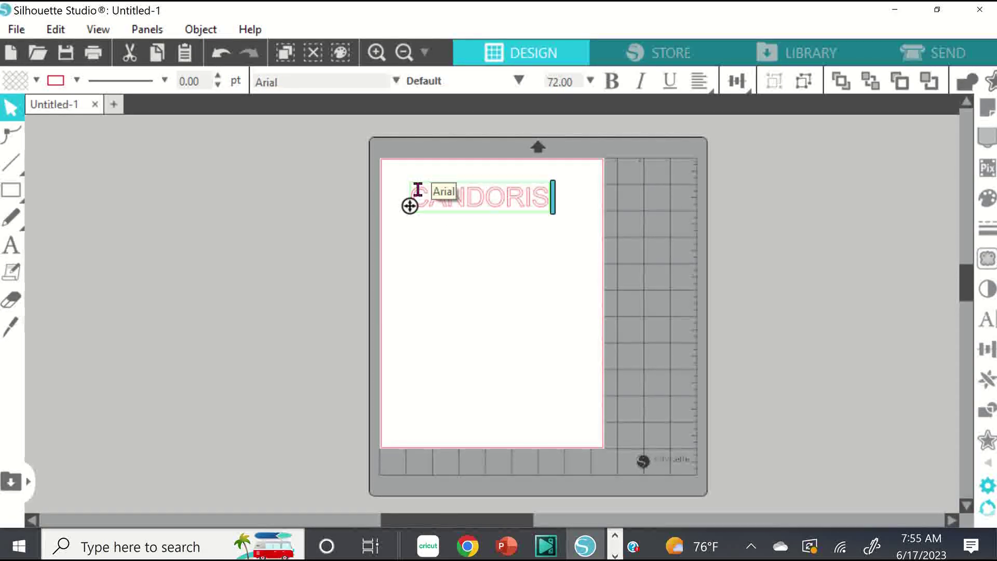
Try the fonts a dripping marker and Albertiny Demo on the whole CANDORIS text
drag(423, 195, 553, 204)
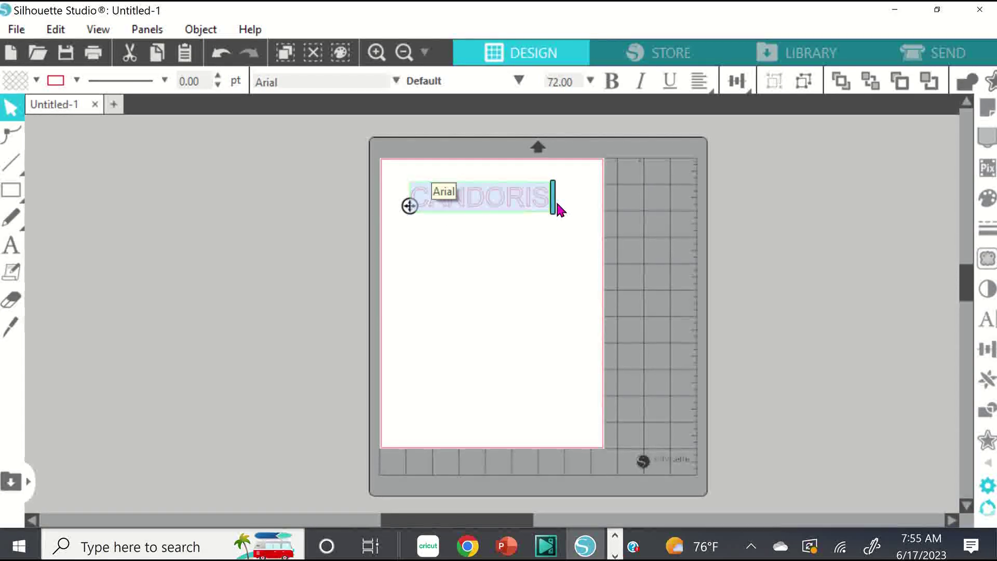
click(396, 82)
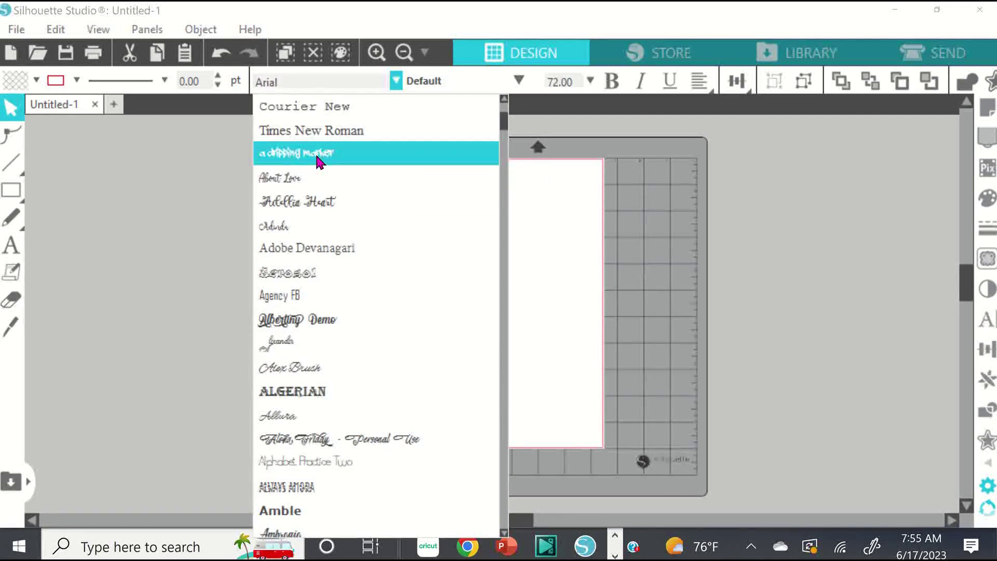
click(319, 154)
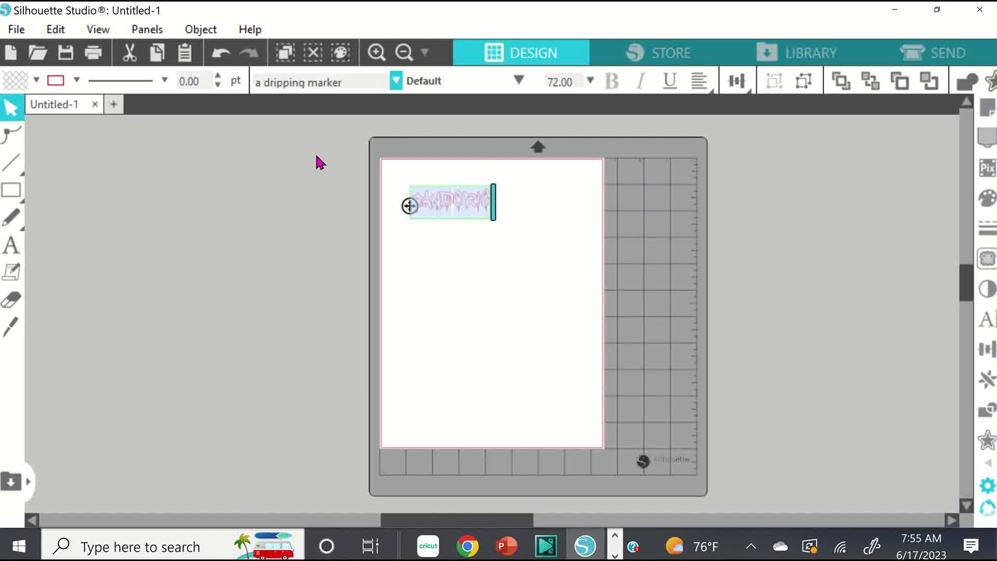
click(397, 81)
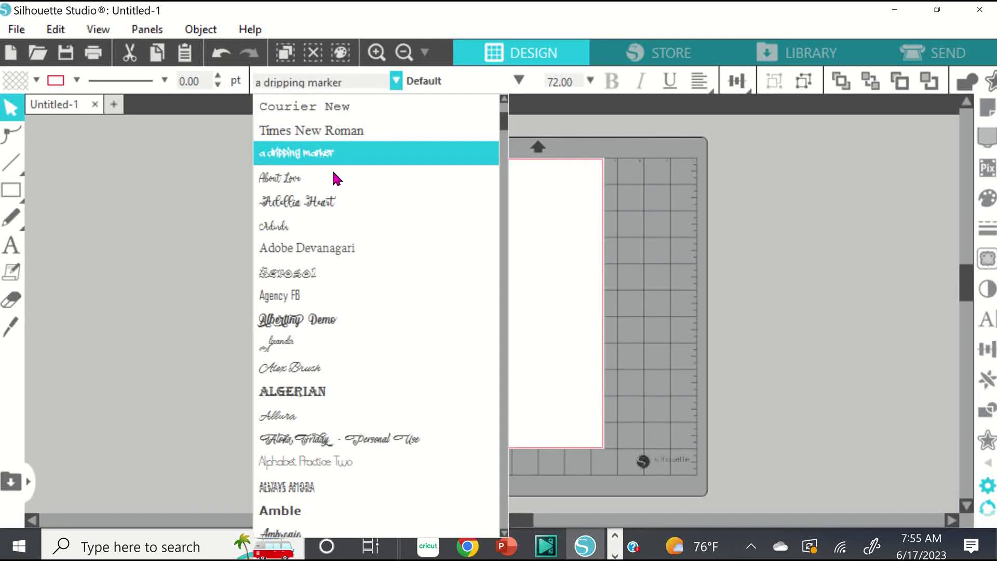
click(293, 331)
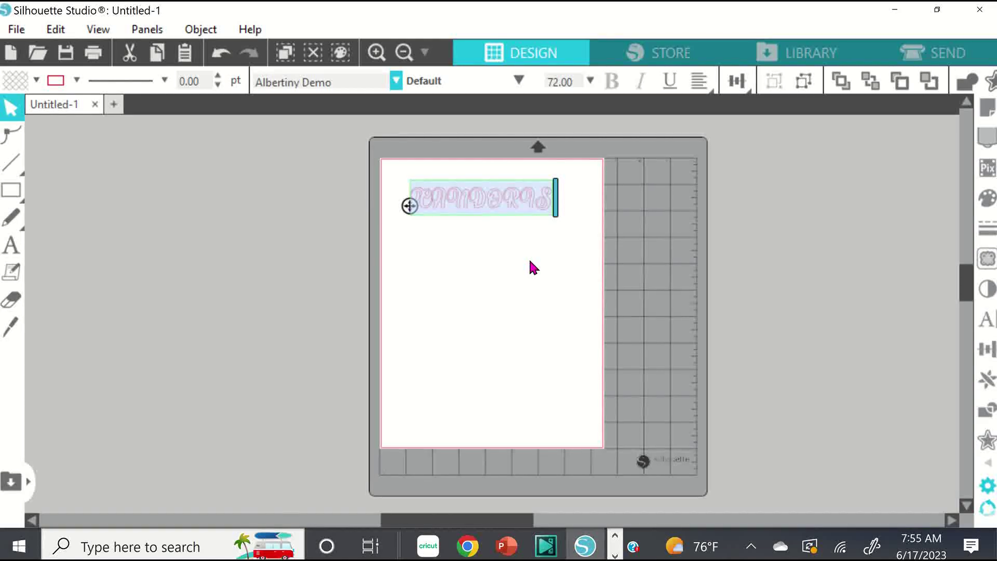
Set the CANDORIS text's font to Attraction Personal Use and finish editing the text
click(397, 81)
scroll(342, 459, down, 3)
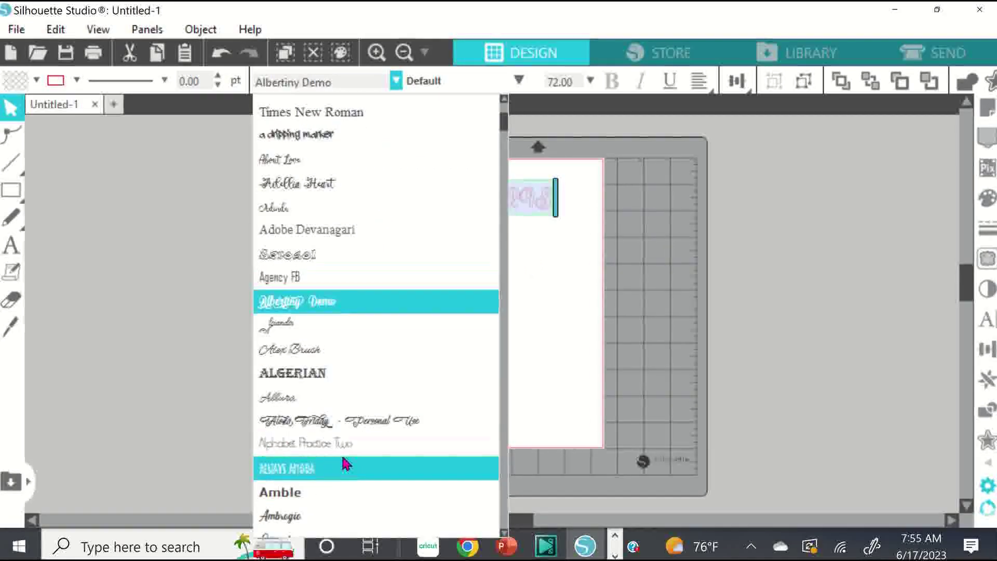
scroll(345, 462, down, 9)
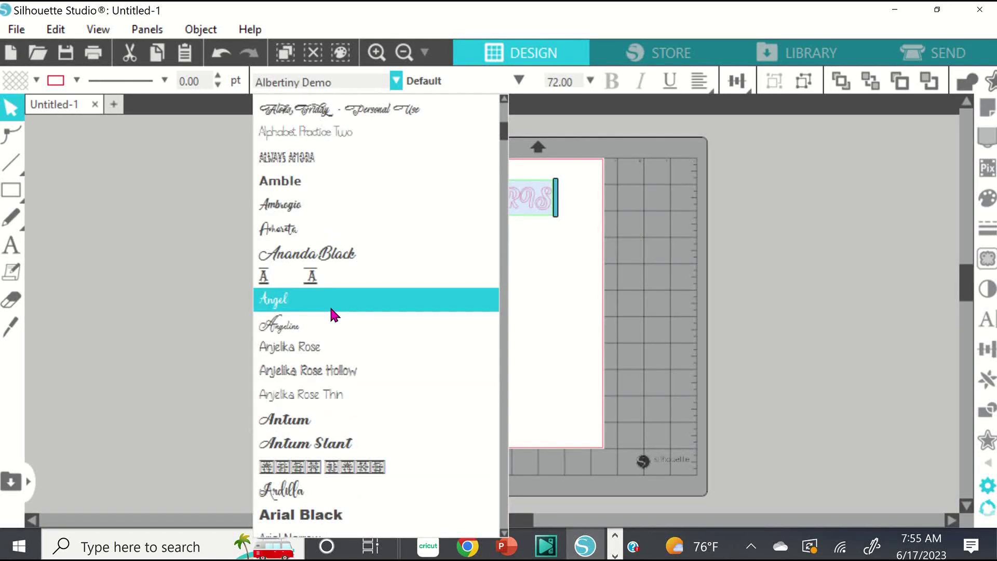
scroll(343, 325, down, 8)
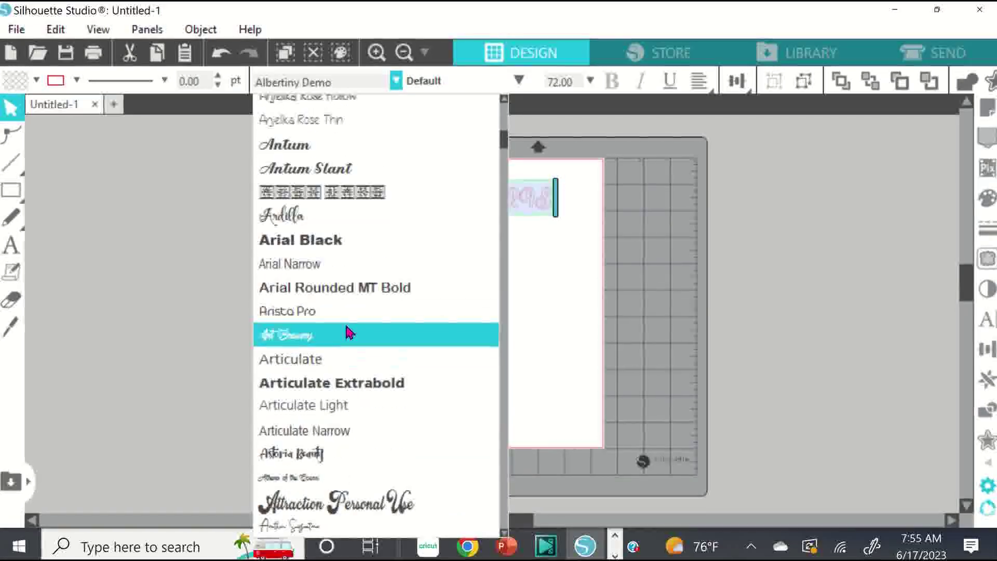
scroll(347, 332, down, 3)
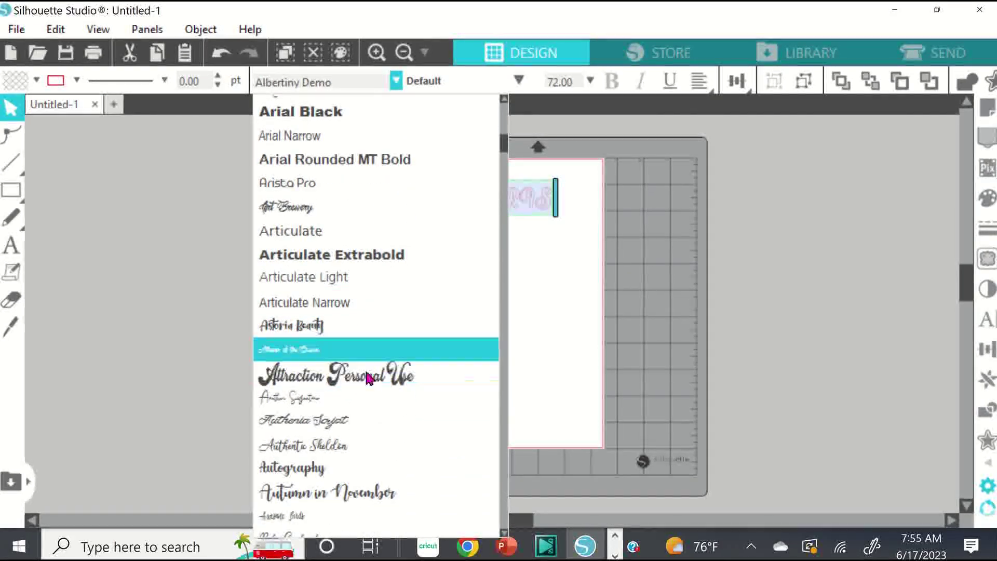
click(367, 381)
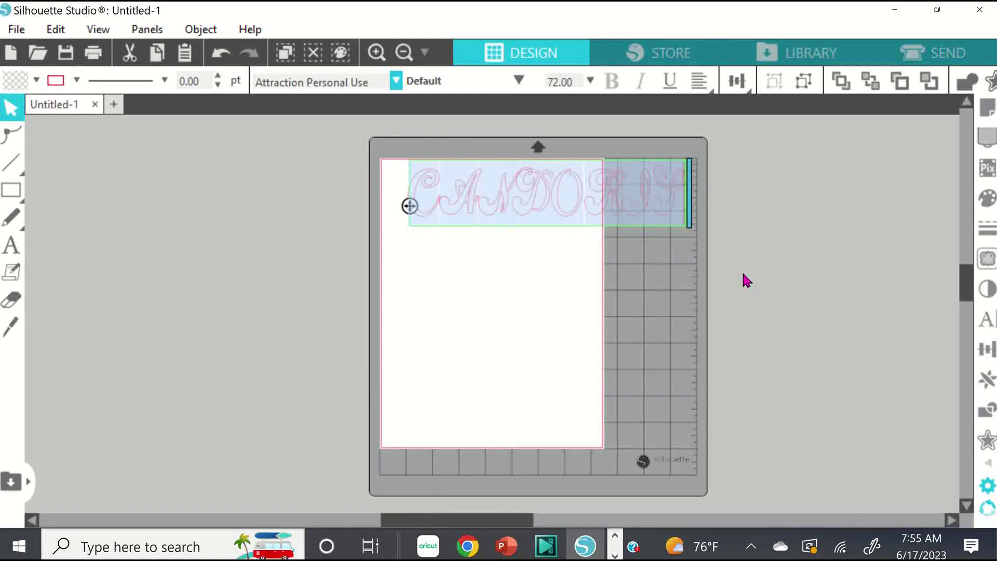
click(784, 245)
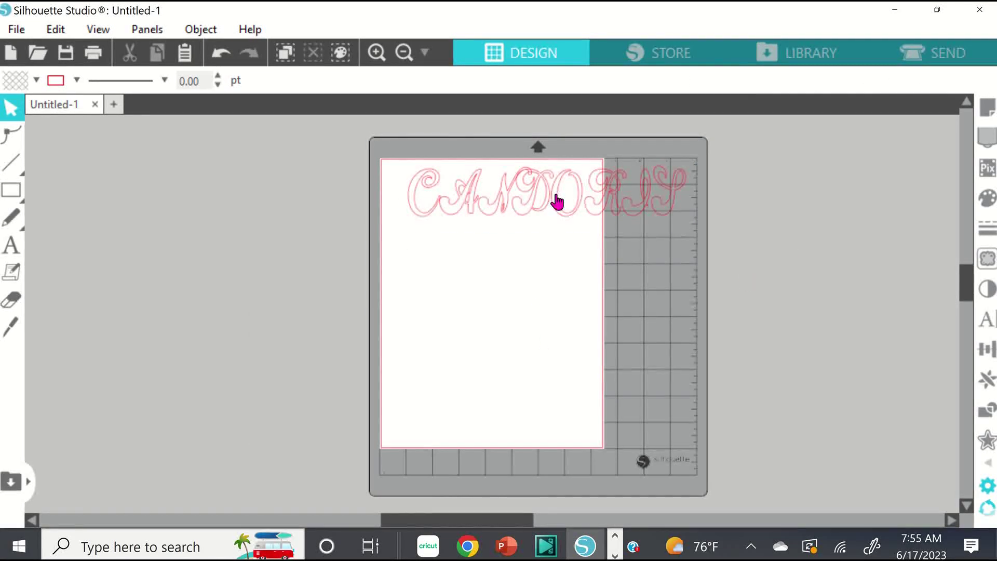
Scale the CANDORIS text down proportionally to about 6.26 by 1.5 in, move it slightly lower on the page, and deselect it
click(556, 202)
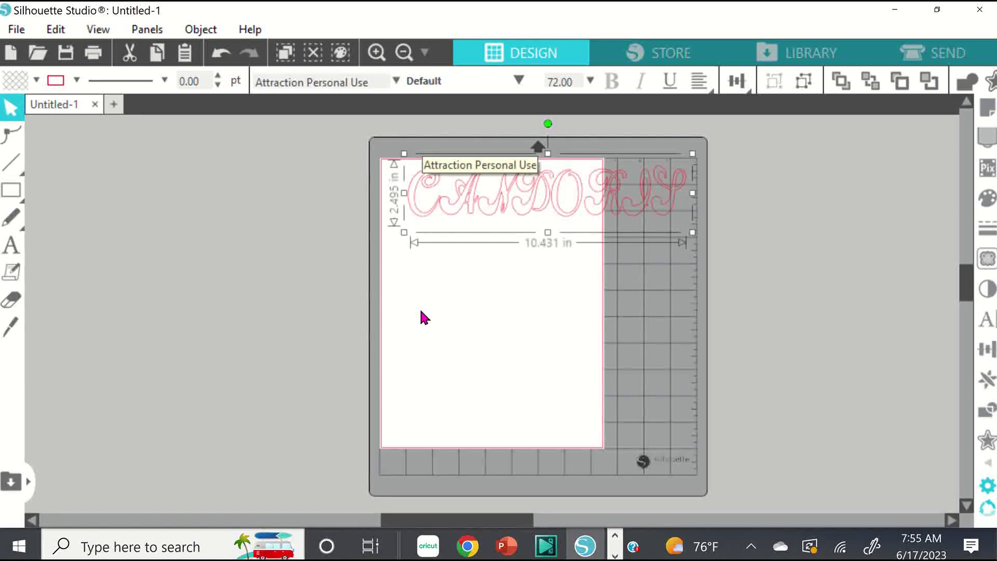
click(562, 266)
click(550, 281)
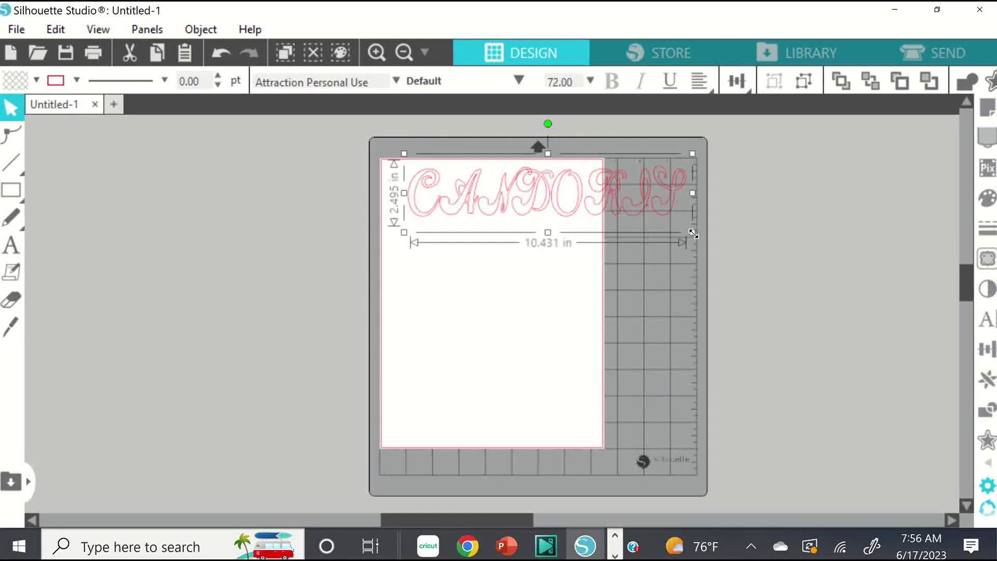
drag(695, 237, 577, 231)
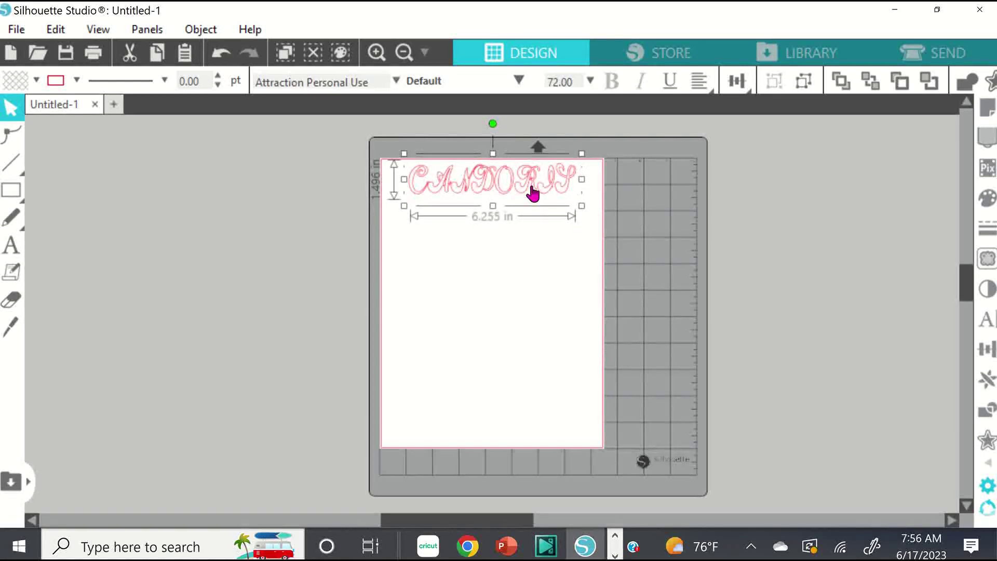
drag(531, 199, 528, 206)
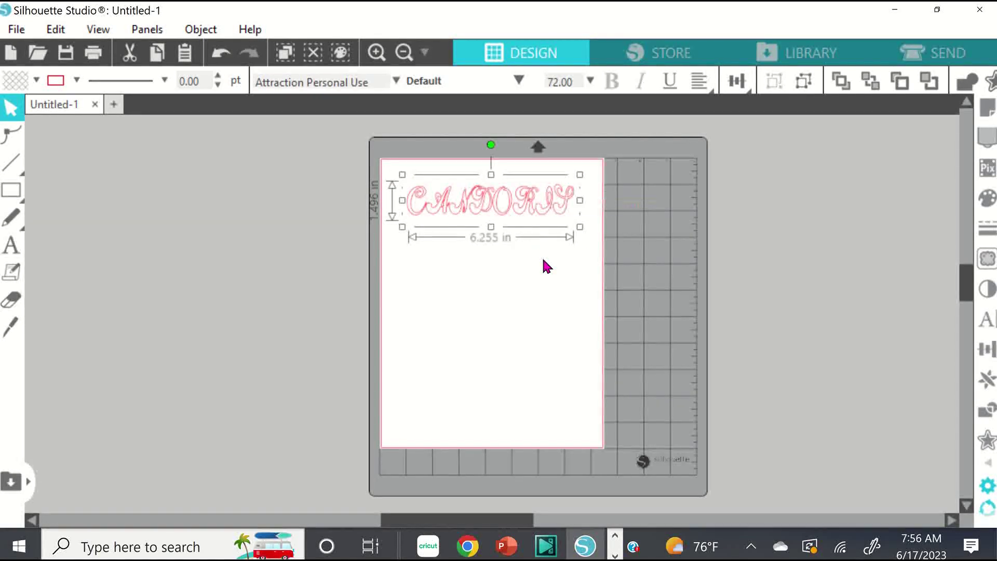
click(541, 254)
click(527, 215)
click(513, 284)
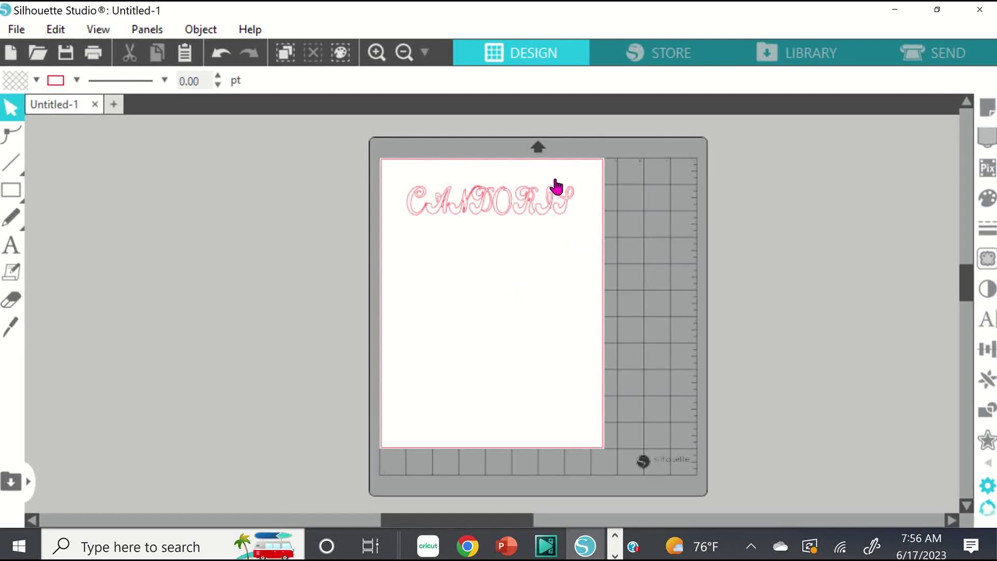
Try medium blue-violet, dark blue-violet and pink as fill colors for the CANDORIS text
click(548, 206)
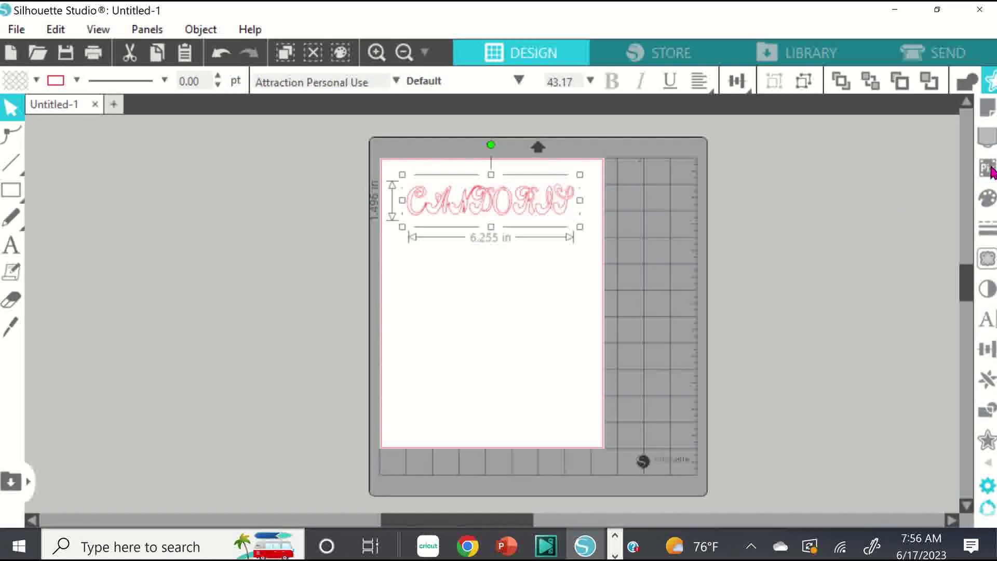
click(989, 206)
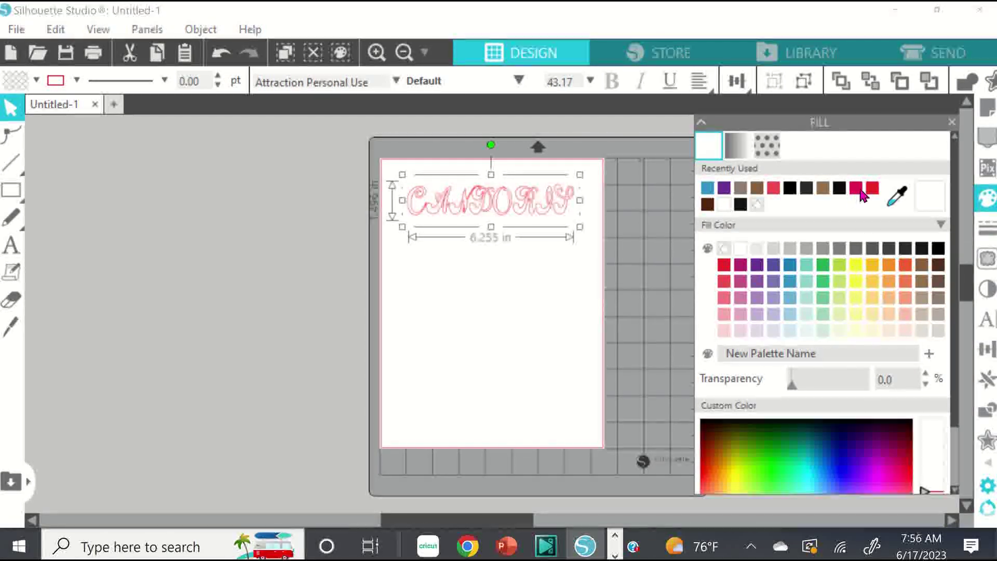
click(736, 80)
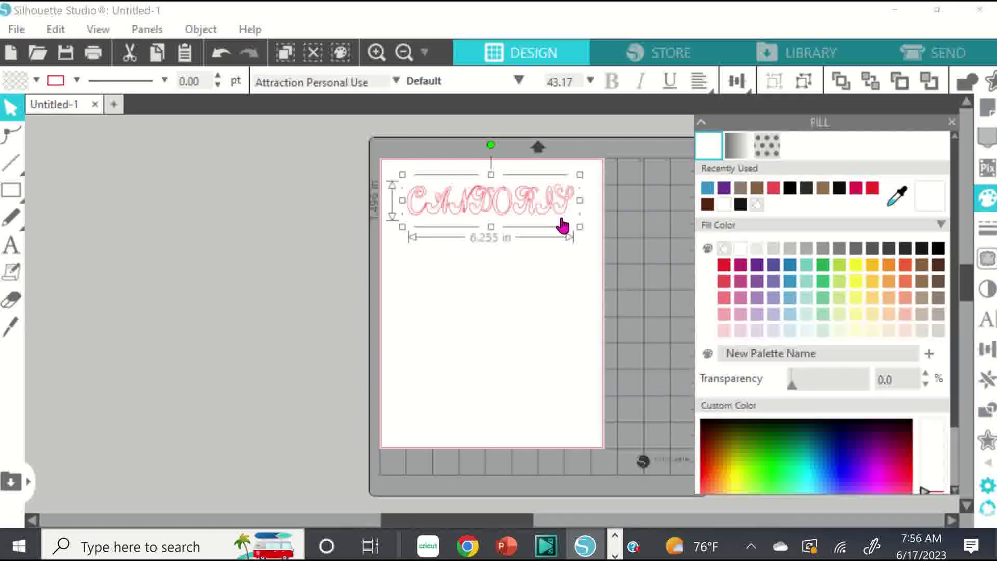
click(773, 283)
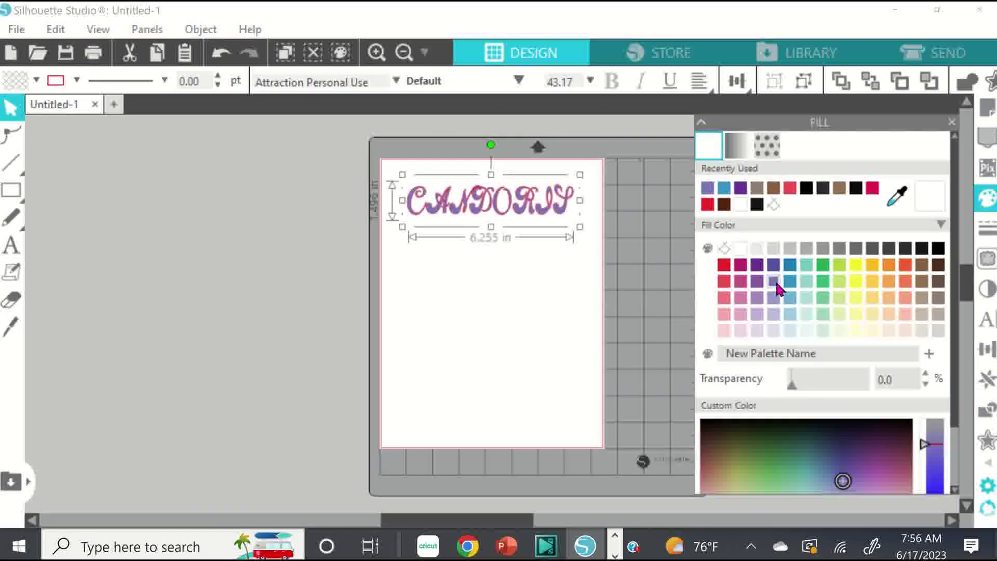
click(773, 266)
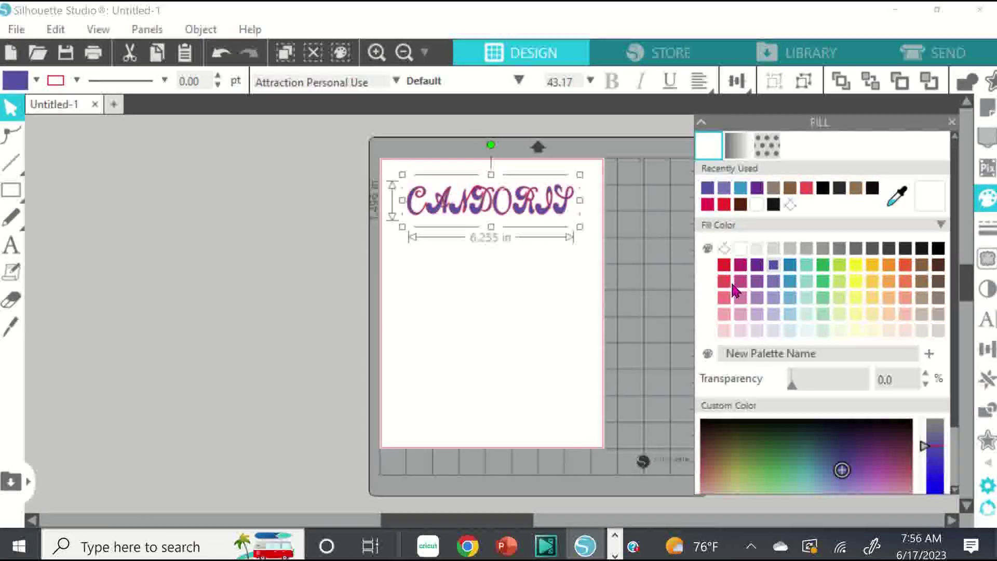
drag(742, 301, 423, 191)
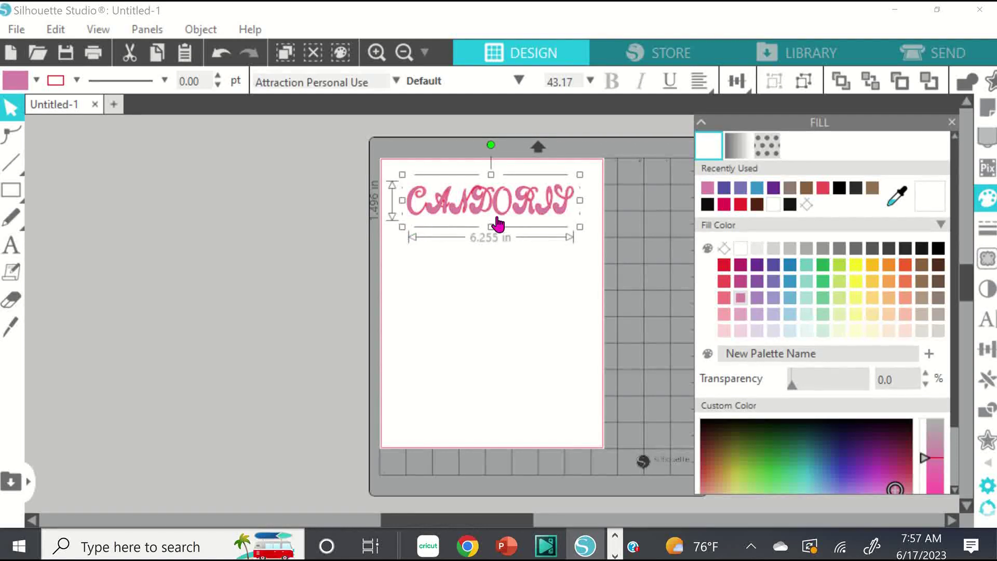
Try black, red, brown and light purple fills on the CANDORIS text, settle on medium purple, and close the fill settings
click(707, 205)
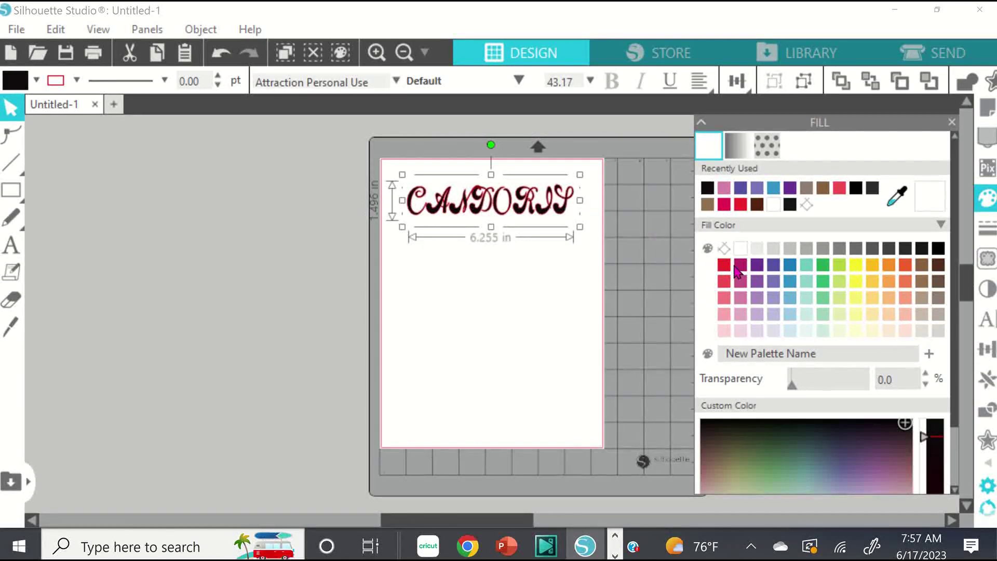
click(725, 265)
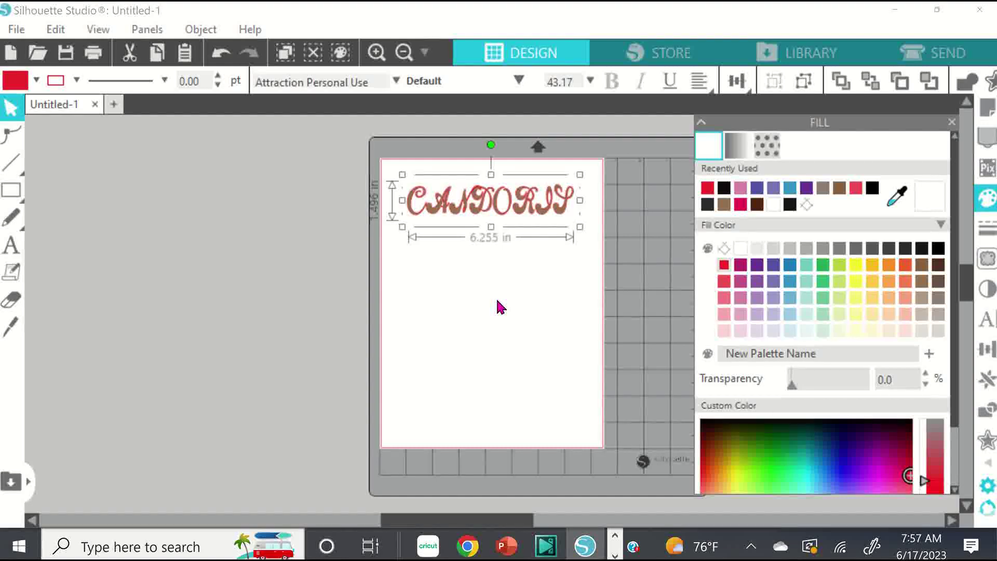
click(922, 281)
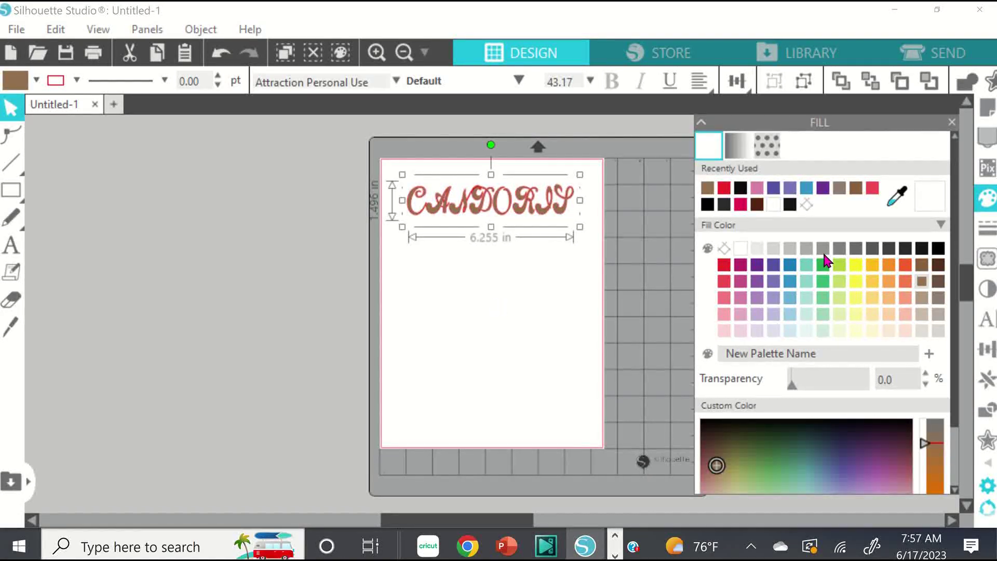
click(774, 317)
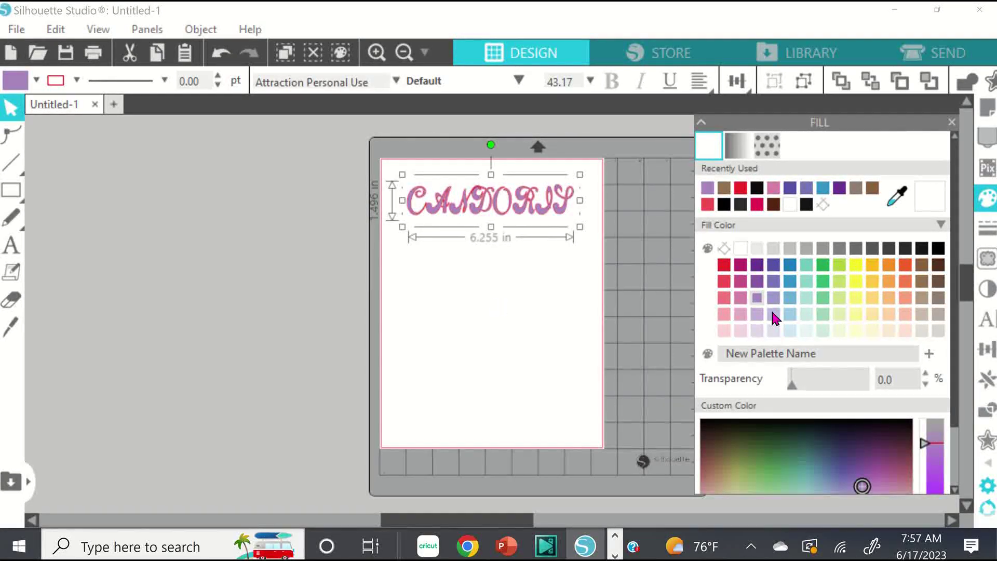
click(756, 284)
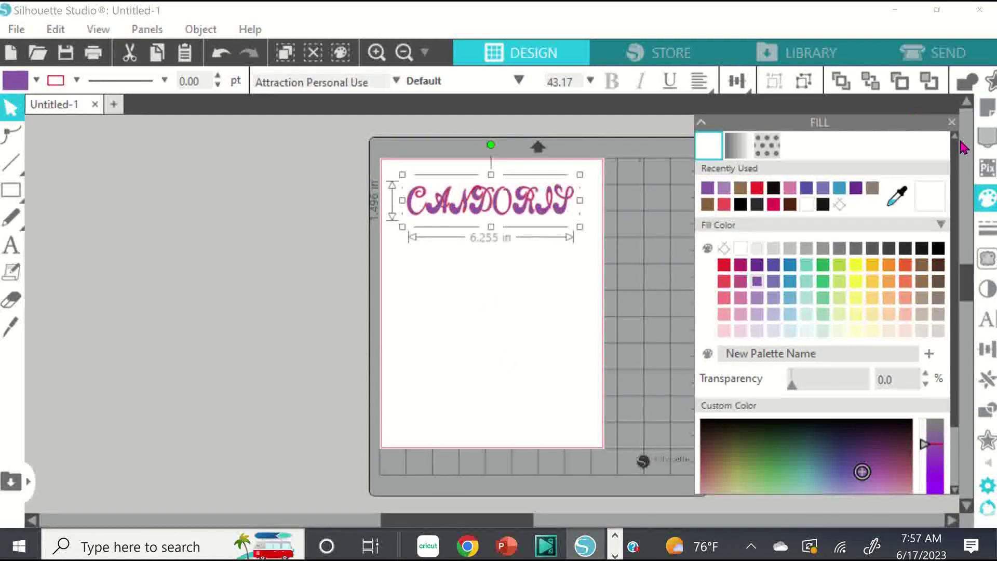
click(952, 122)
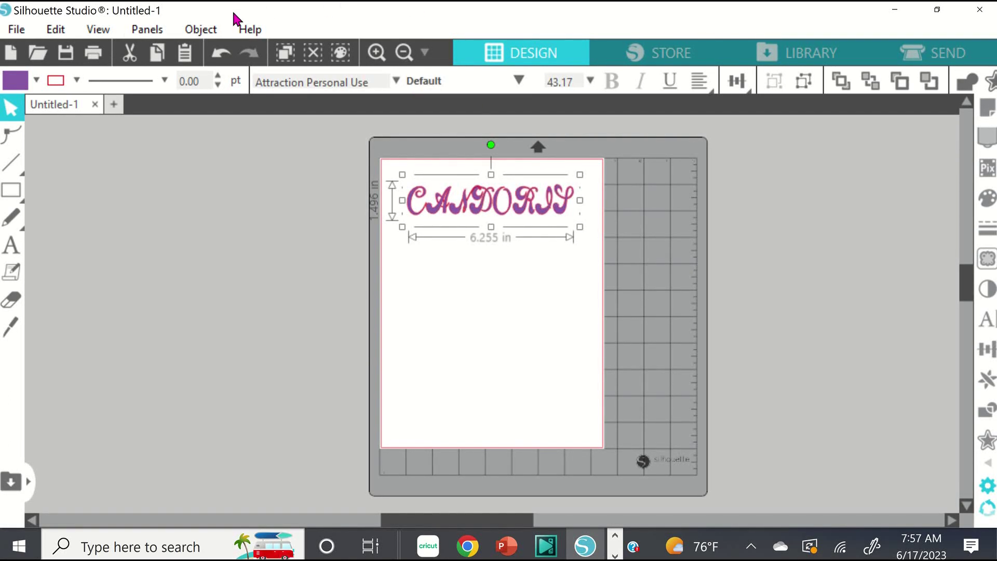
Mirror the CANDORIS text by flipping it horizontally, and deselect it
click(207, 35)
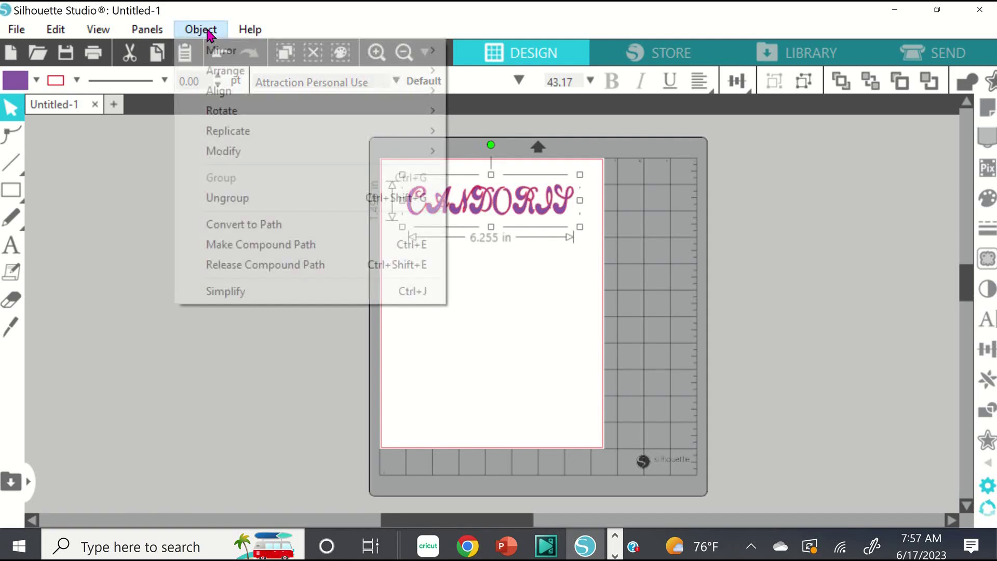
mouse_move(217, 52)
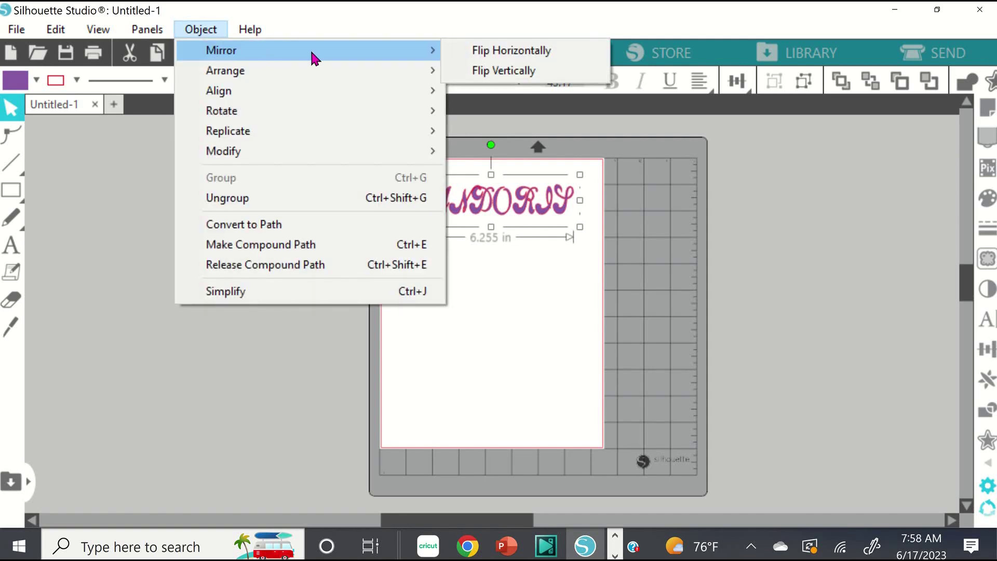
click(492, 58)
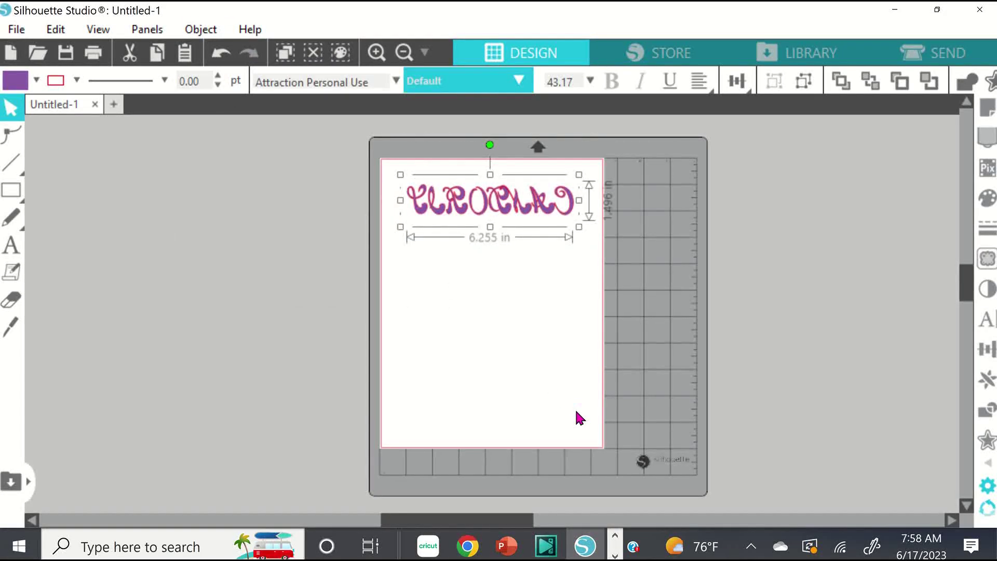
click(516, 328)
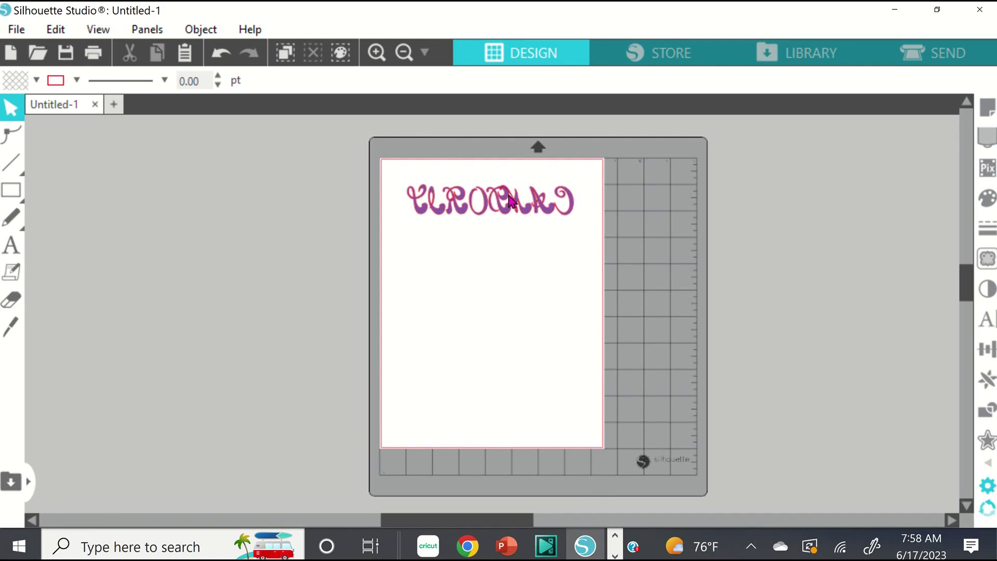
Move the mirrored text partly past the page's right edge onto the mat, and back into the page's upper-left area
drag(508, 206, 602, 217)
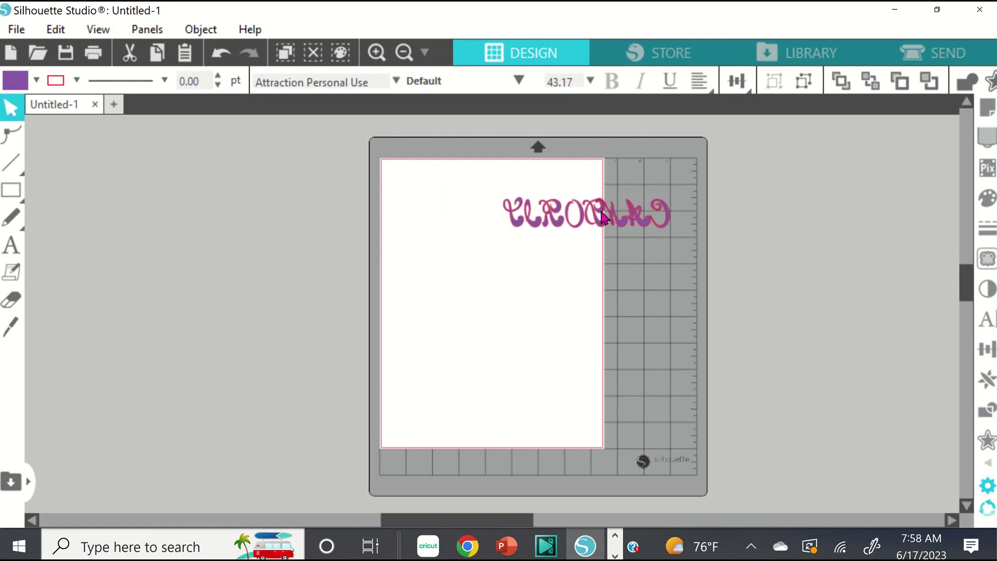
click(626, 340)
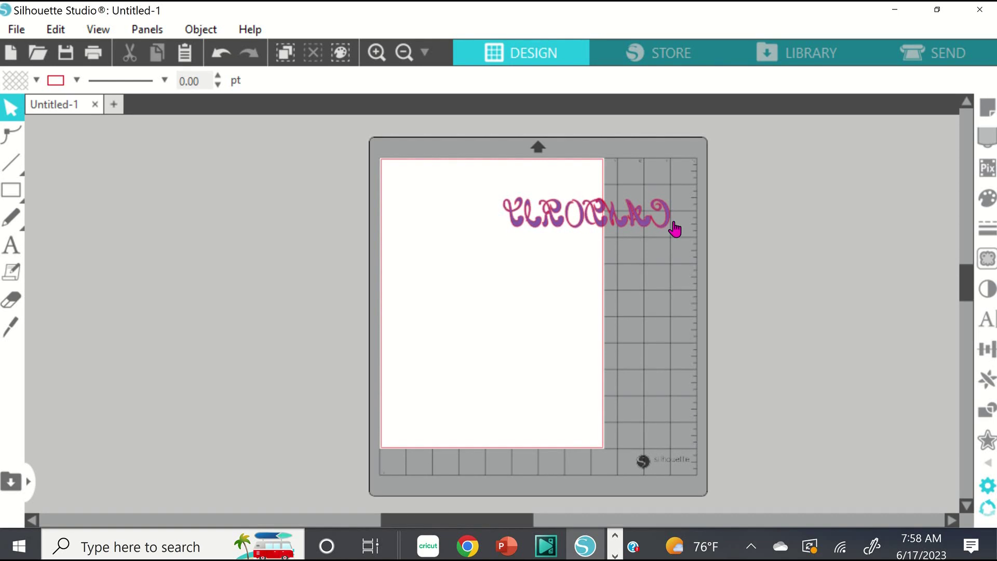
drag(571, 223, 467, 198)
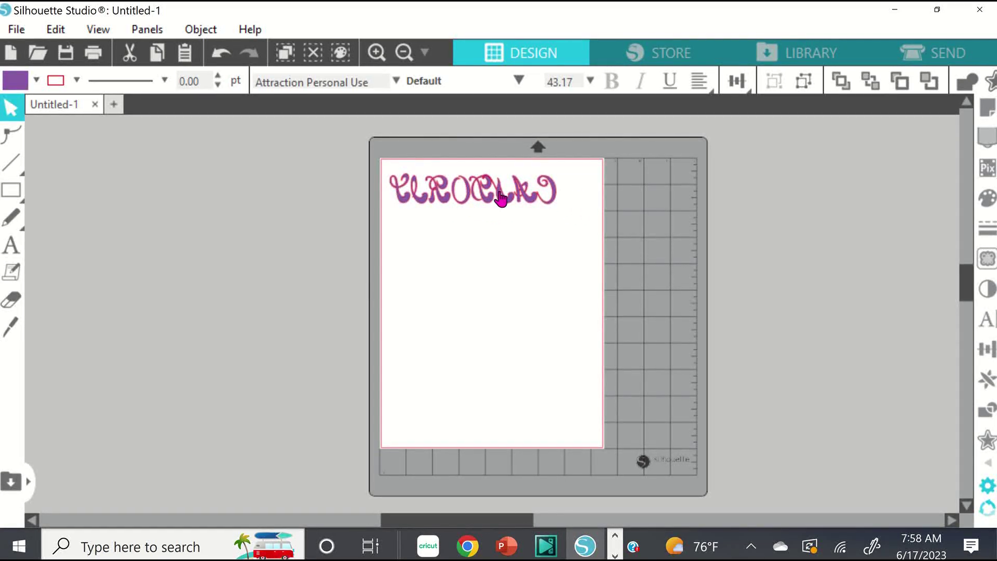
Deselect the mirrored text and bring up the cut settings for sending the design to the machine
key(Escape)
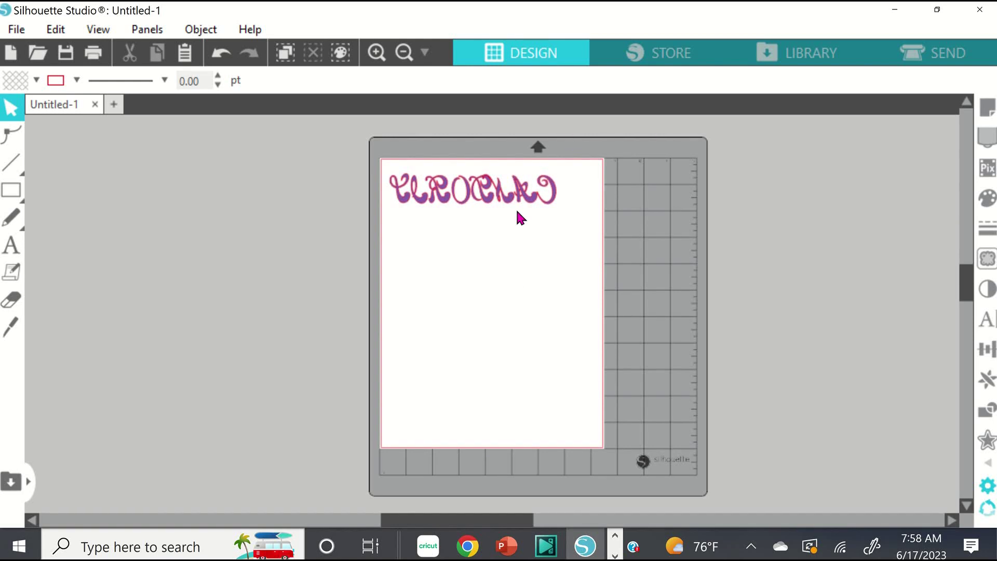
click(949, 56)
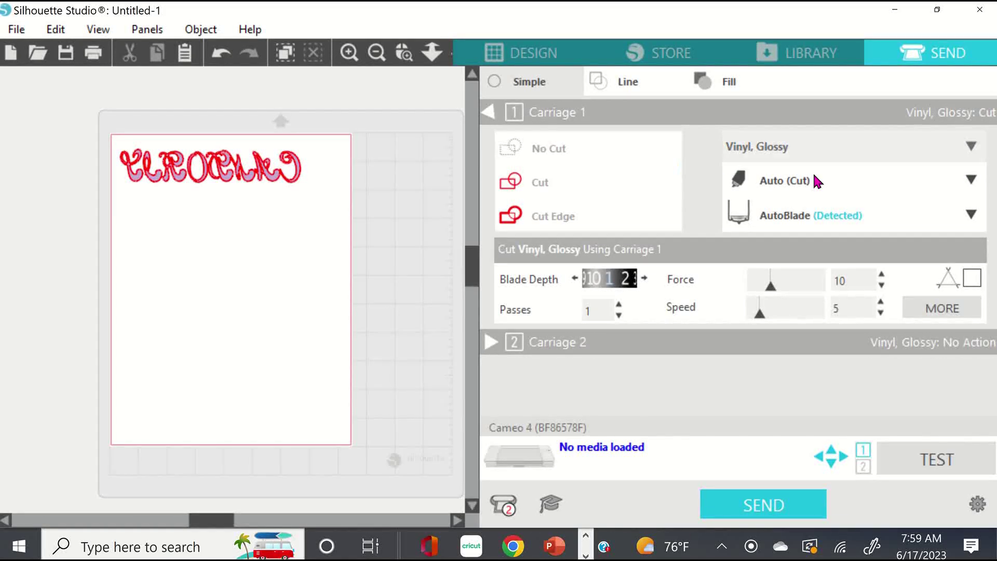
Examine the available material types and action types for Carriage 1, keeping Vinyl, Glossy and Auto (Cut)
click(972, 148)
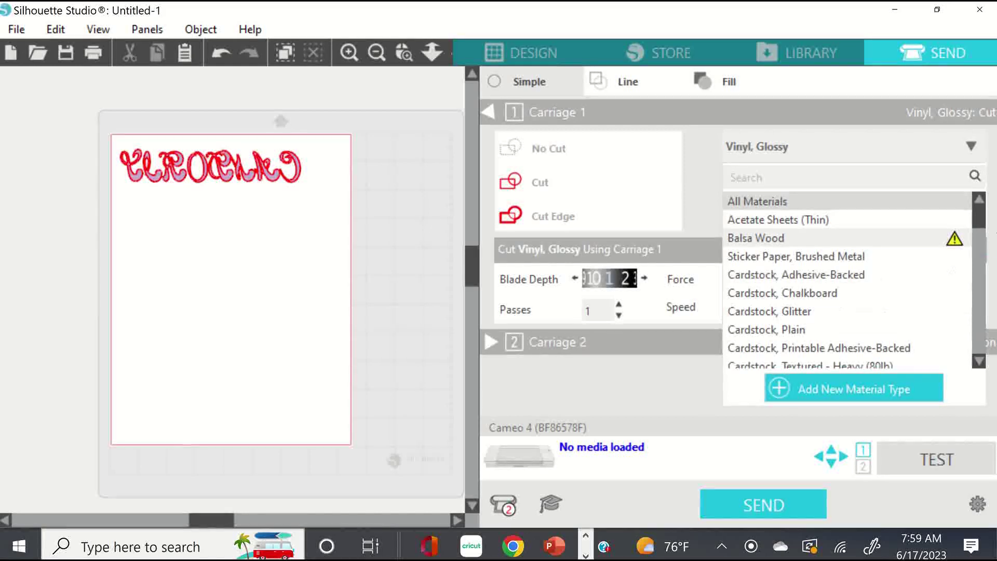
click(972, 147)
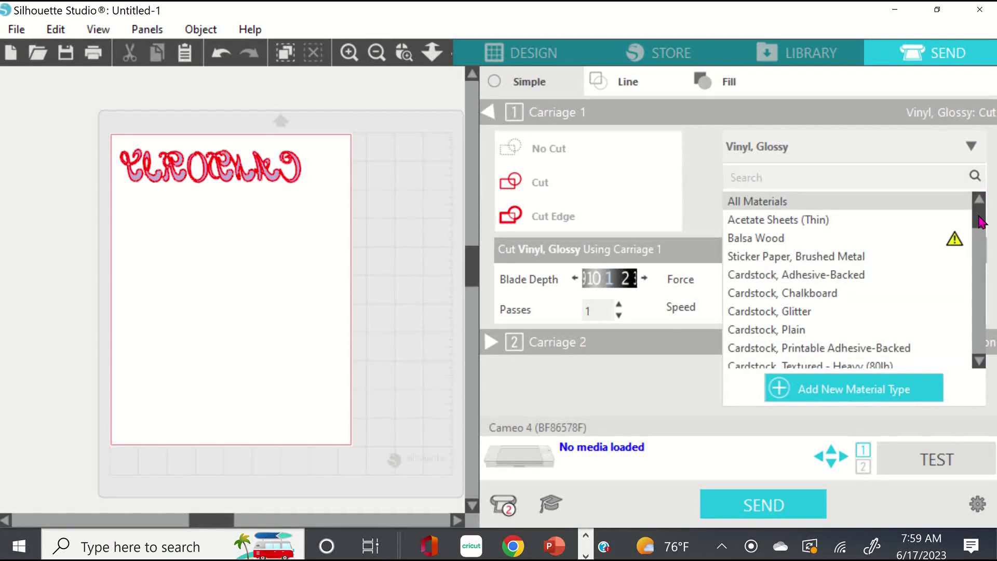
scroll(980, 226, down, 10)
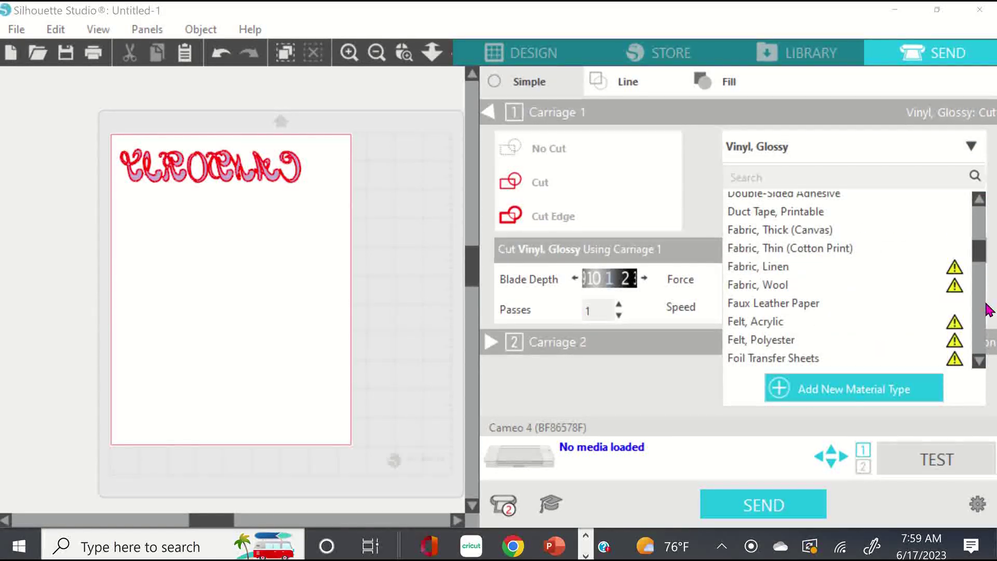
scroll(982, 311, down, 10)
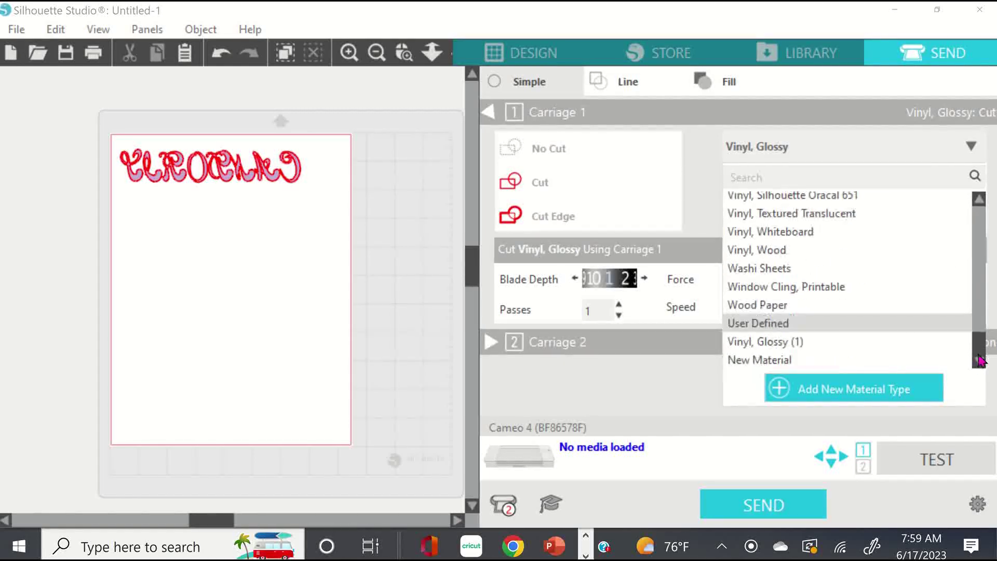
scroll(980, 358, up, 2)
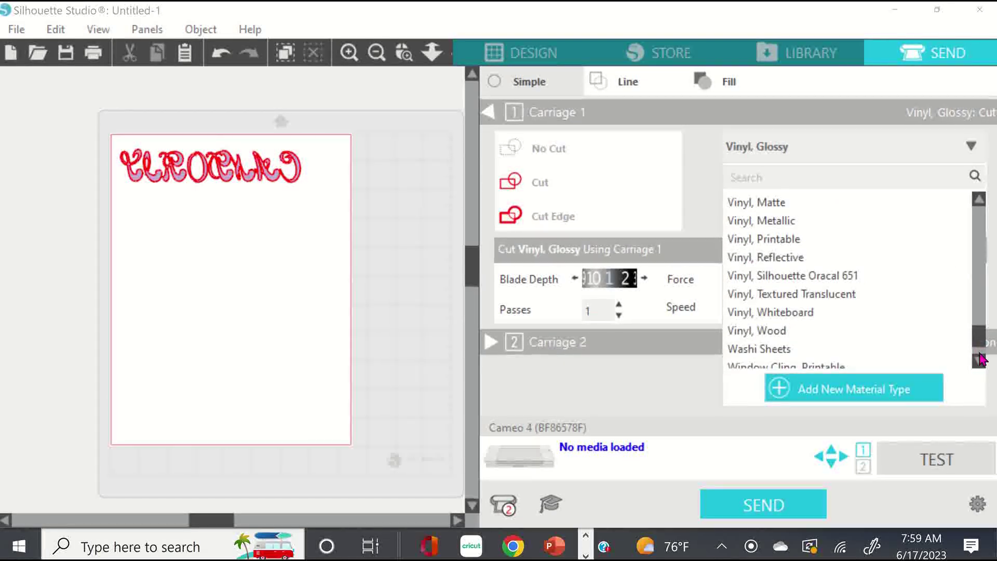
scroll(981, 364, down, 2)
drag(981, 364, 979, 305)
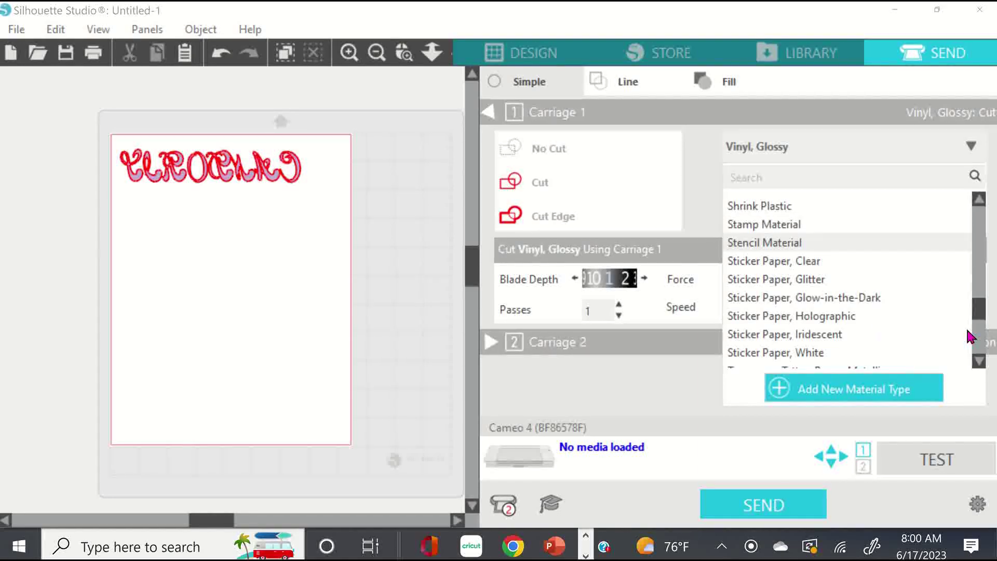
scroll(979, 355, down, 3)
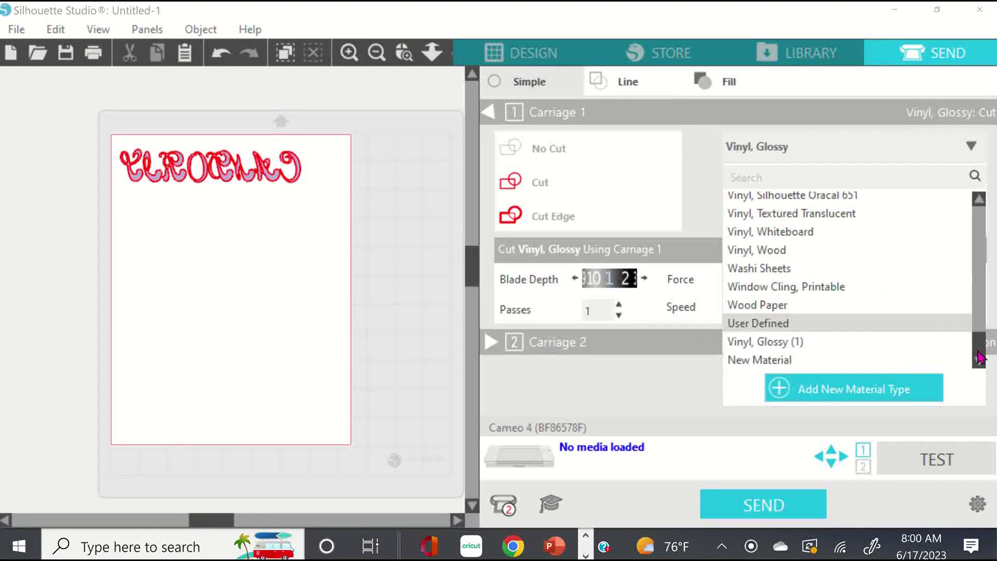
drag(979, 355, 982, 256)
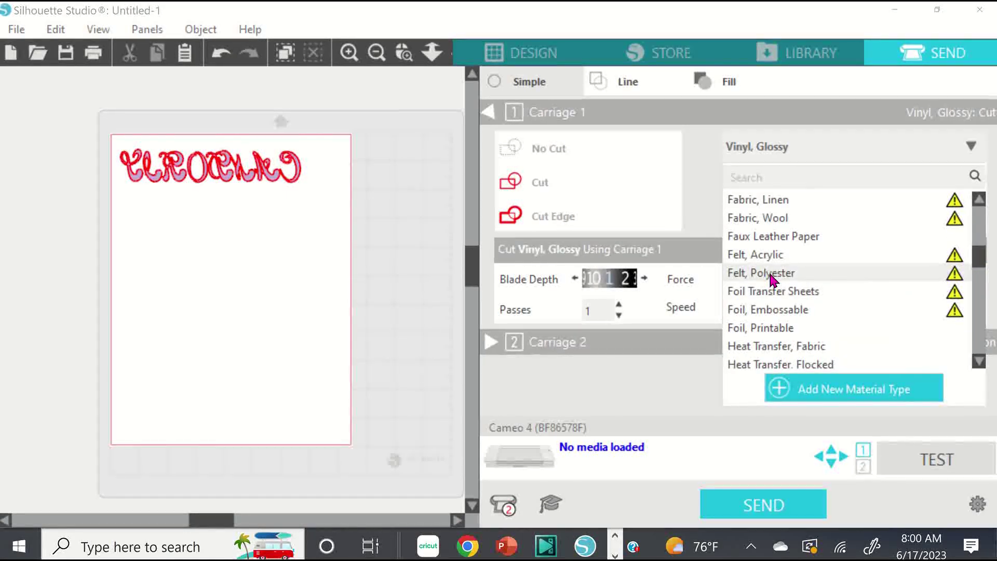
click(989, 276)
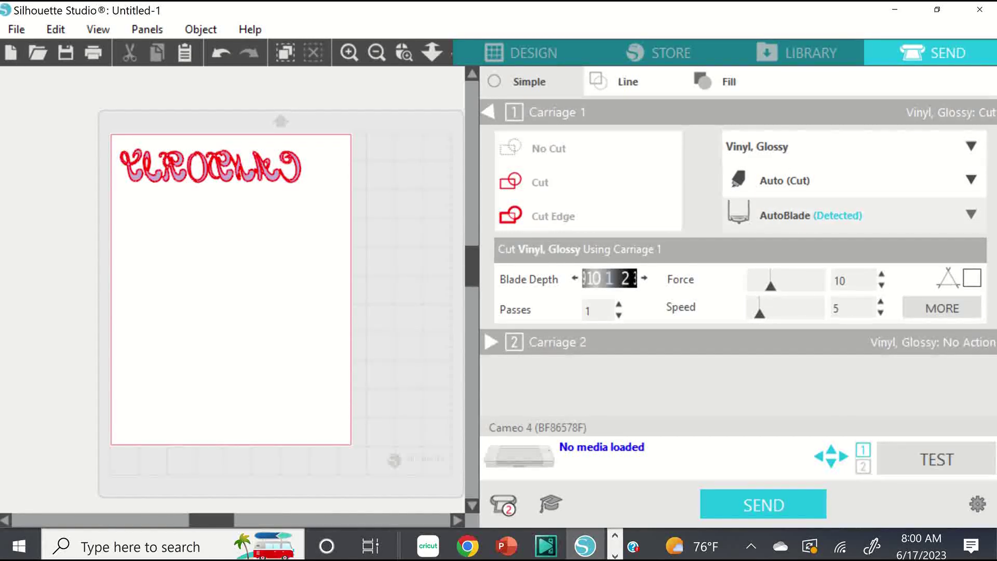
click(972, 182)
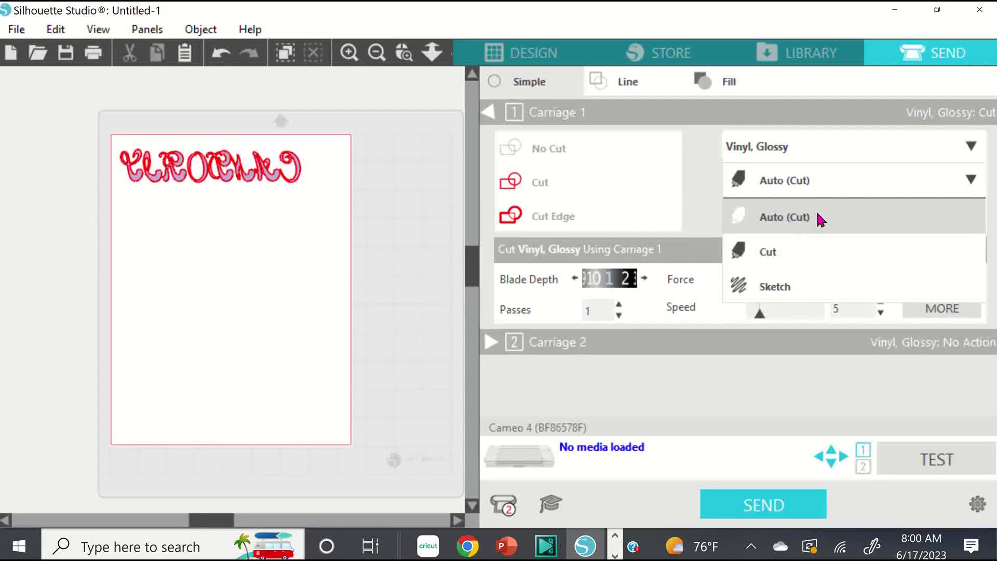
click(832, 255)
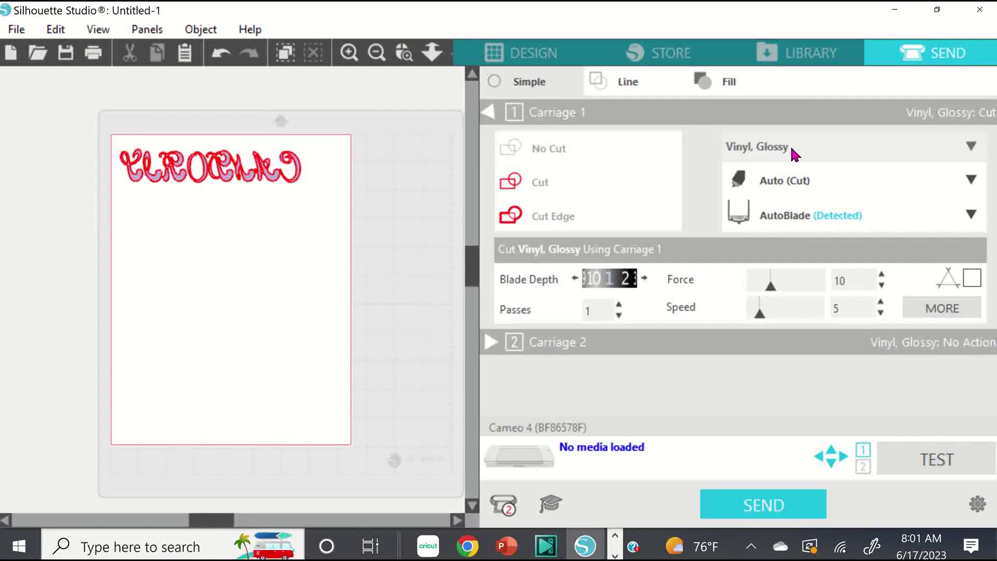
Set the Vinyl, Glossy cut on Carriage 1 to blade depth 3, force 15 and 2 passes
click(645, 281)
click(646, 281)
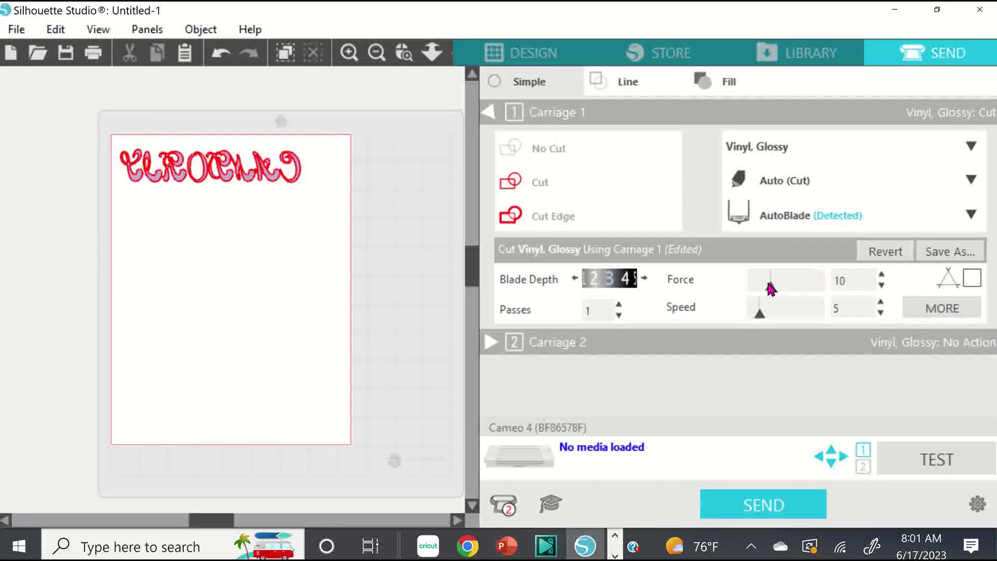
click(880, 274)
click(881, 274)
double_click(881, 274)
click(881, 274)
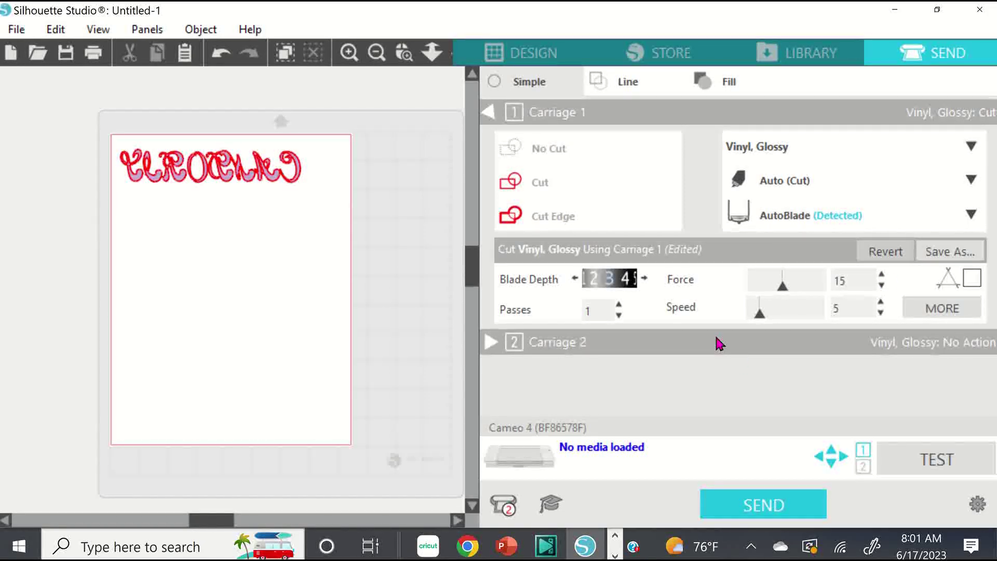
click(618, 304)
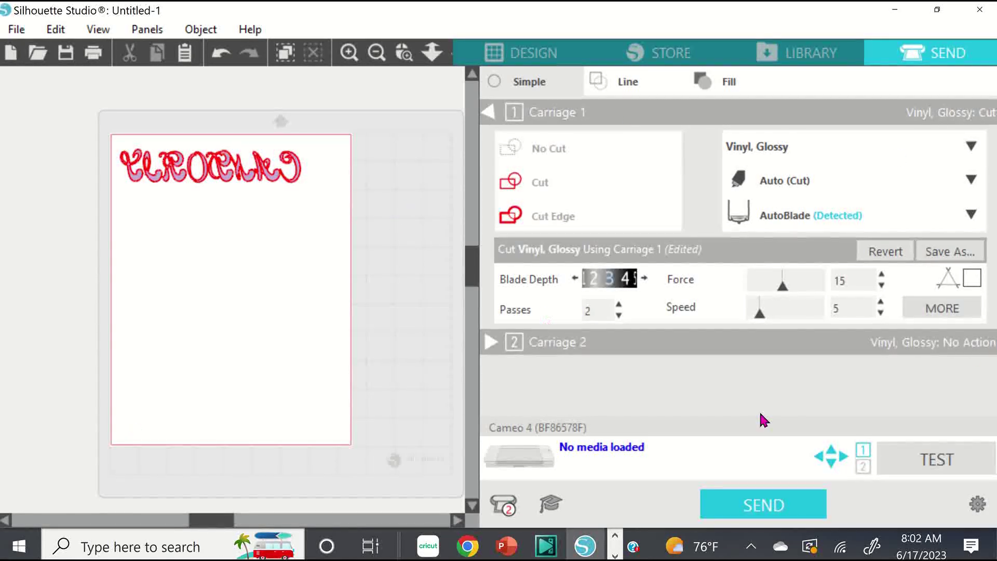
View the cut settings organized by line and by fill, and return to the simple cut setup
click(638, 83)
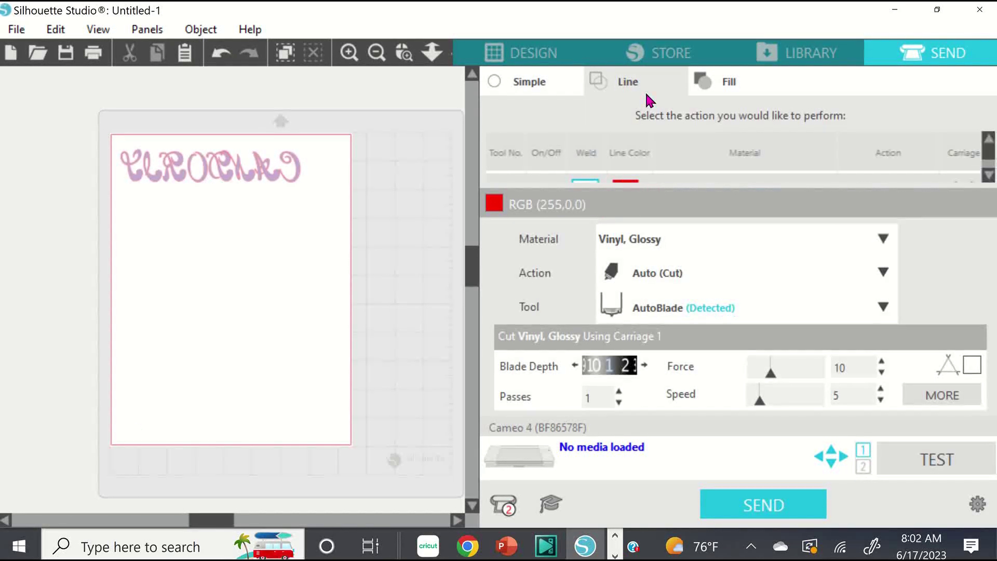
click(761, 85)
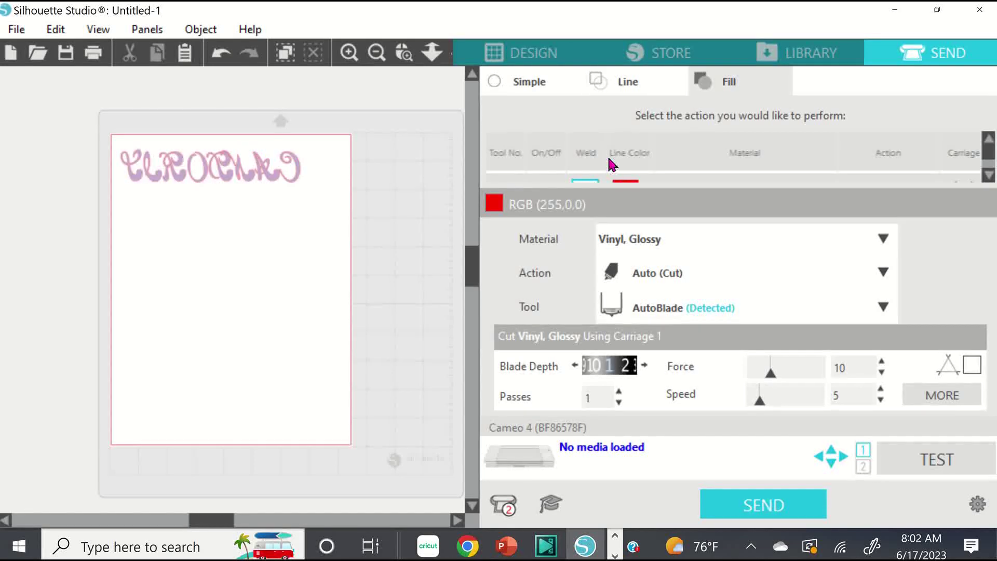
click(527, 82)
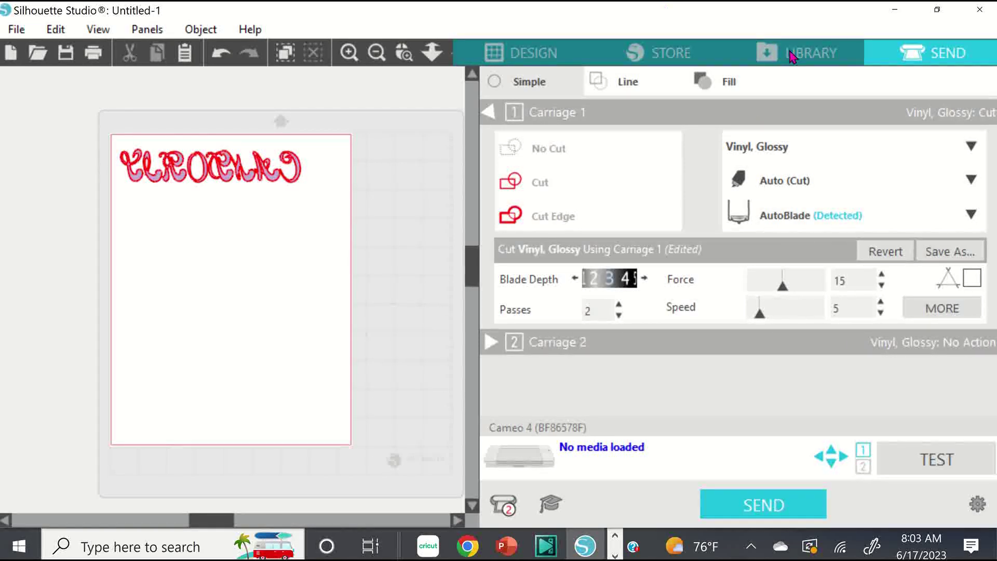
mouse_move(612, 26)
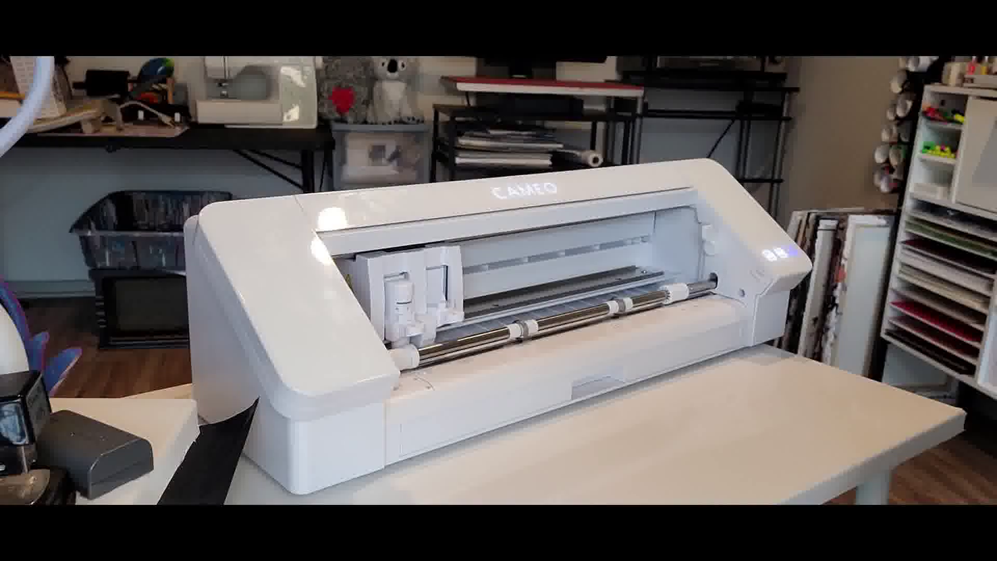